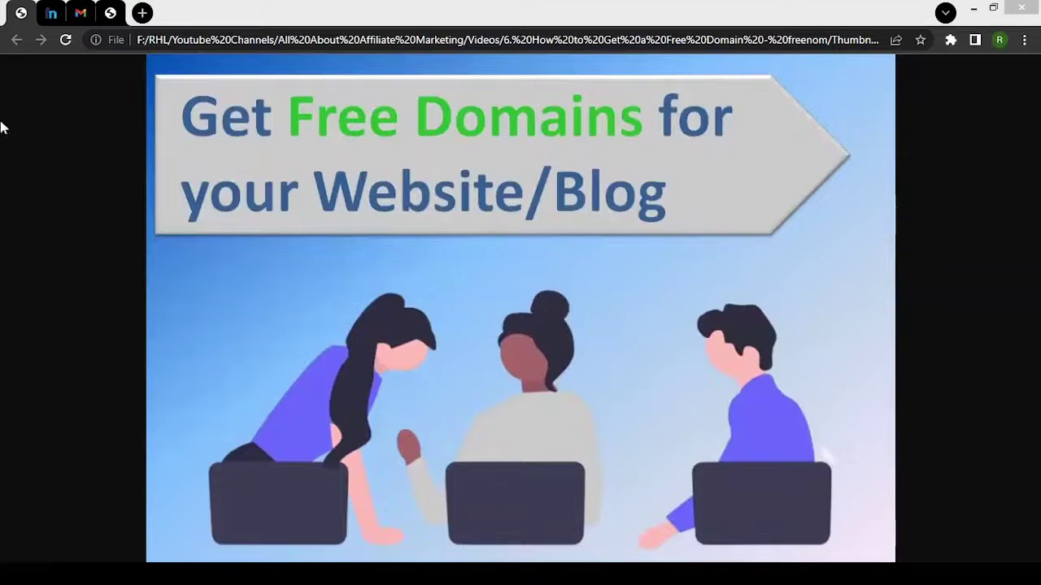
pyautogui.click(50, 13)
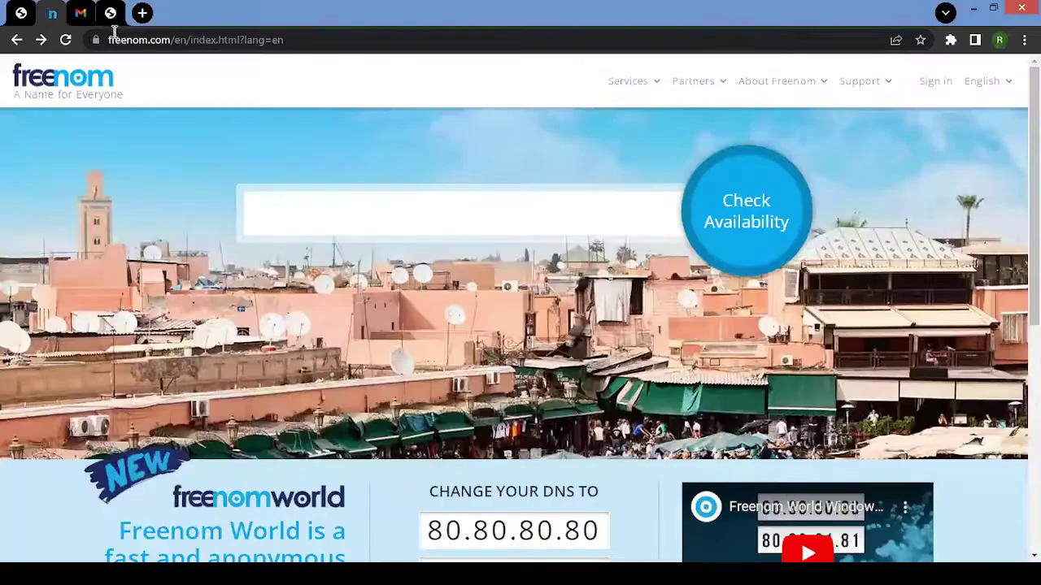
pyautogui.click(174, 40)
pyautogui.moveTo(120, 40); pyautogui.dragTo(185, 51)
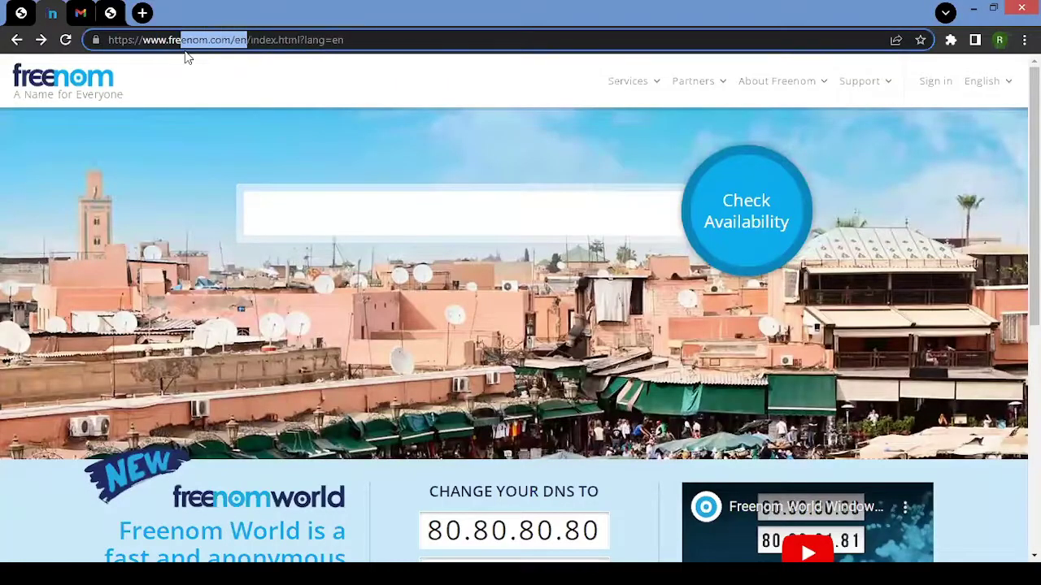
pyautogui.click(209, 145)
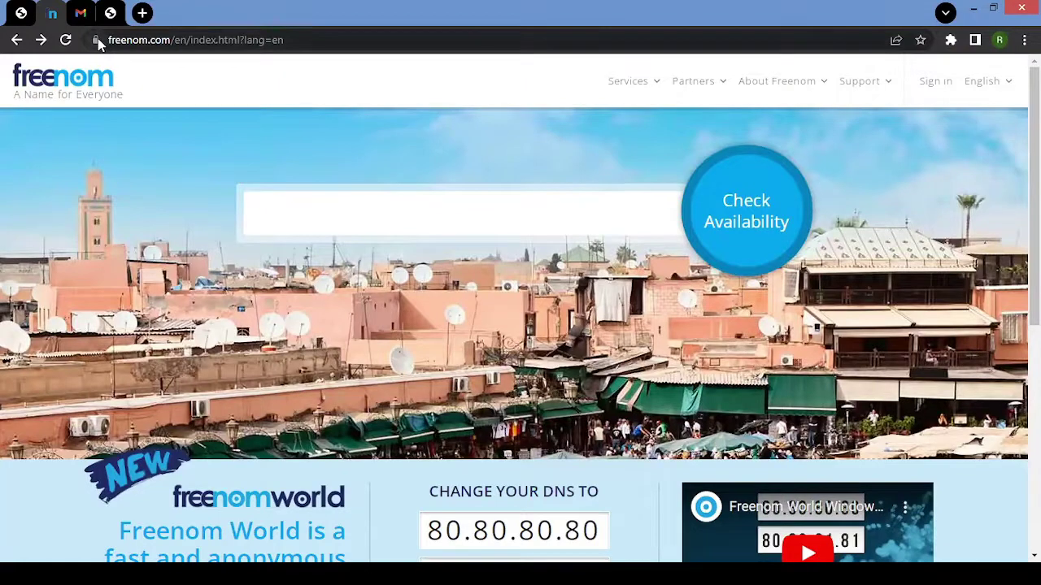
pyautogui.click(96, 39)
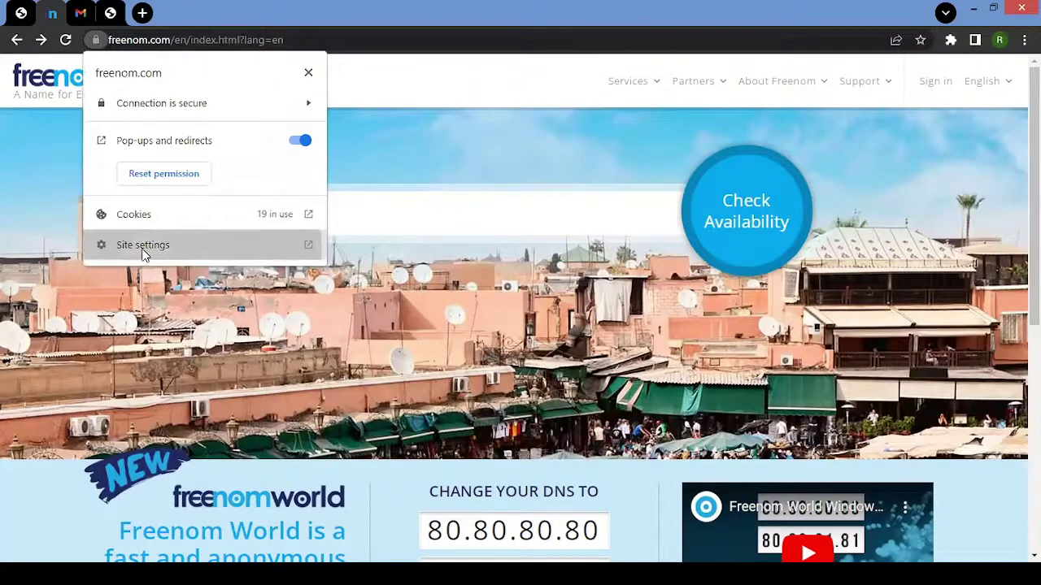
pyautogui.click(143, 252)
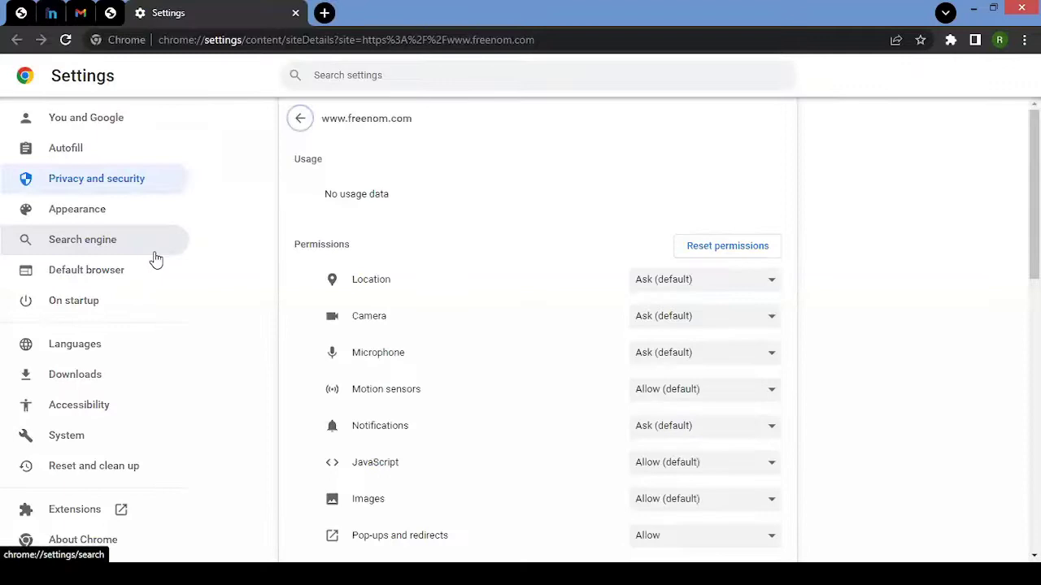
pyautogui.scroll(-4, 460, 312)
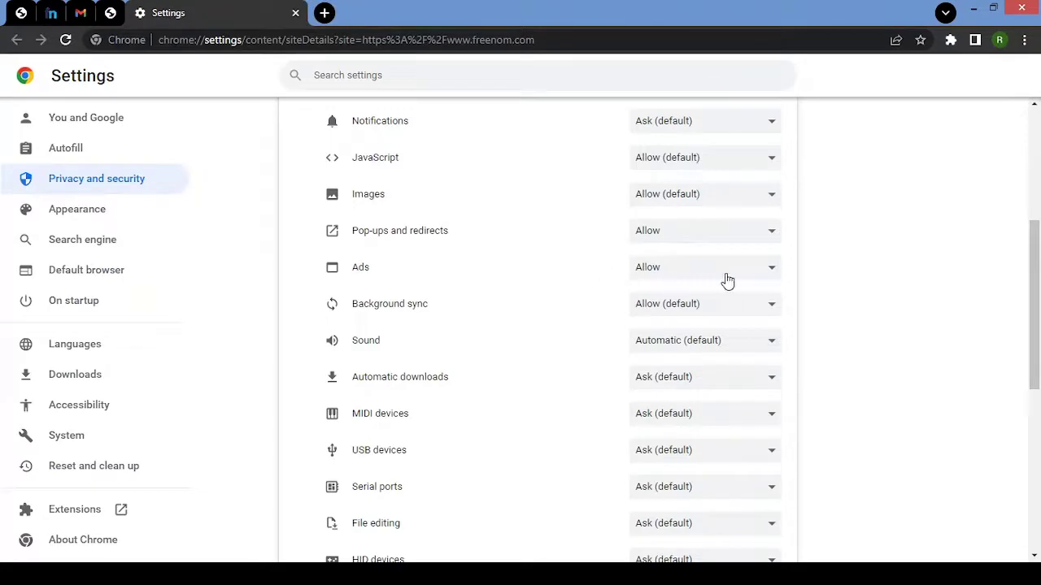
pyautogui.click(663, 230)
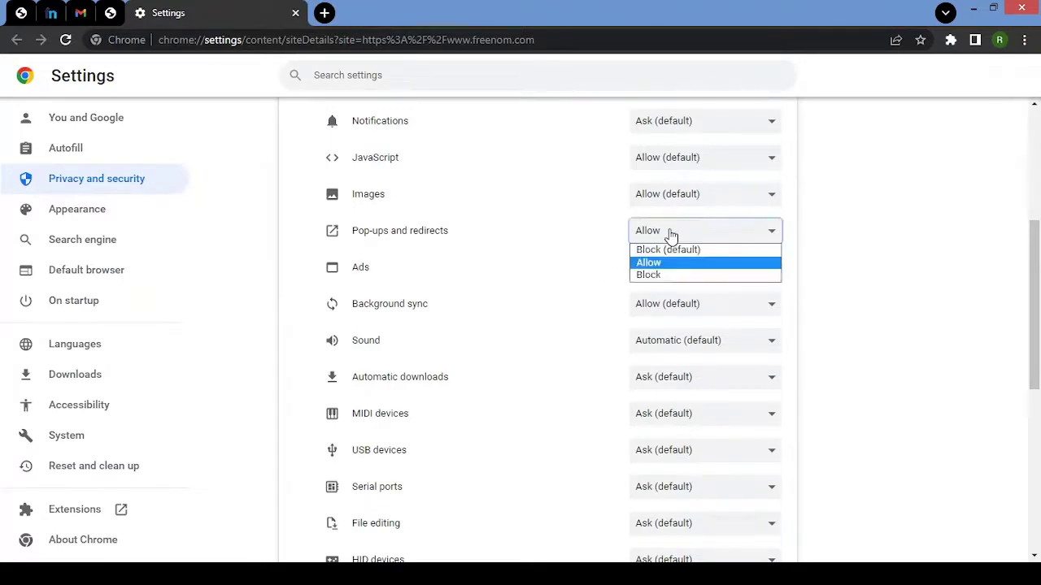
pyautogui.click(593, 235)
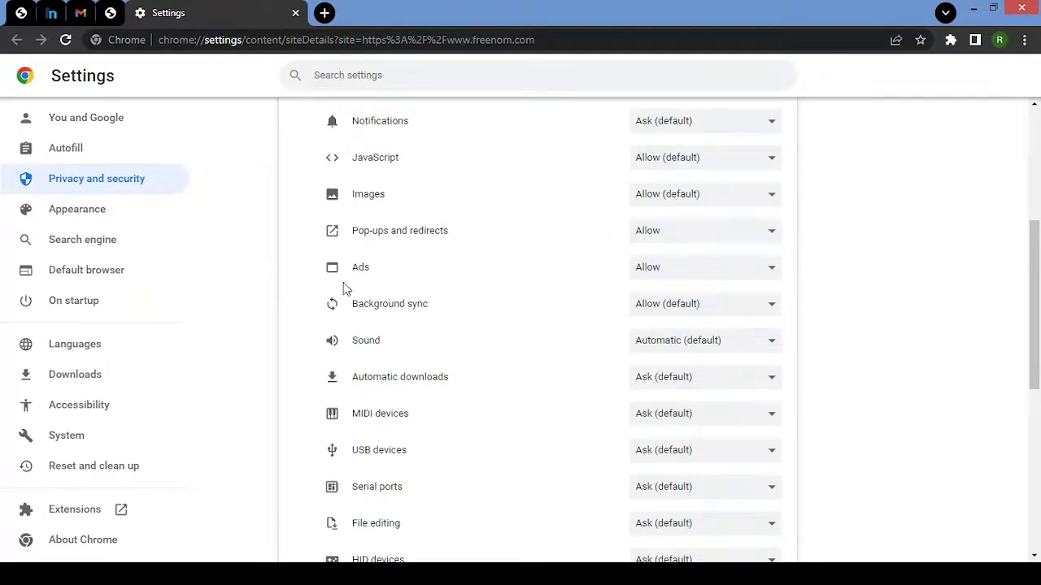
pyautogui.middleClick(216, 6)
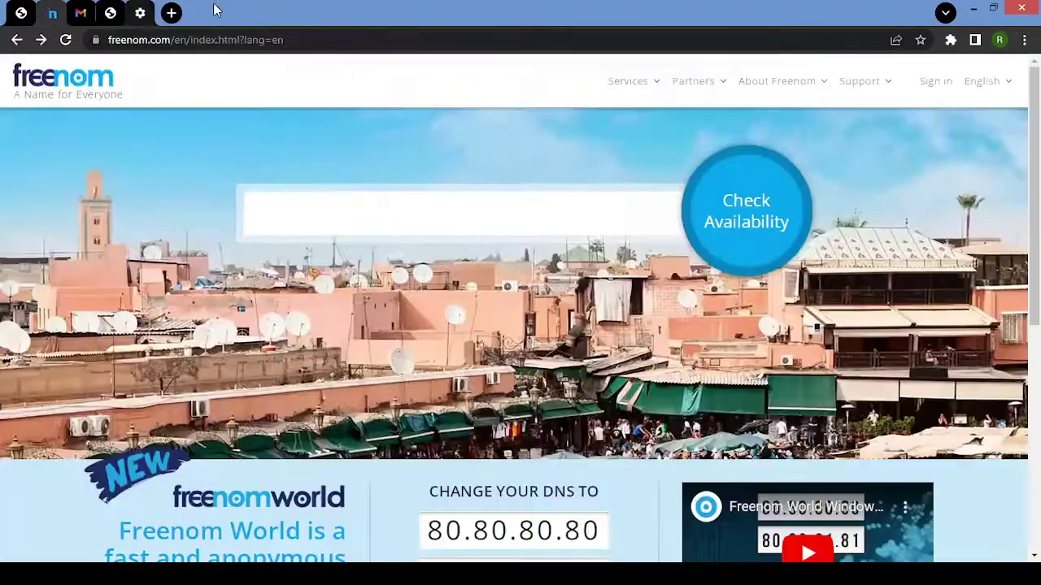
# Reload the Freenom homepage and check free domain availability for 'allaboutaffiliatemarketing'.
pyautogui.click(69, 47)
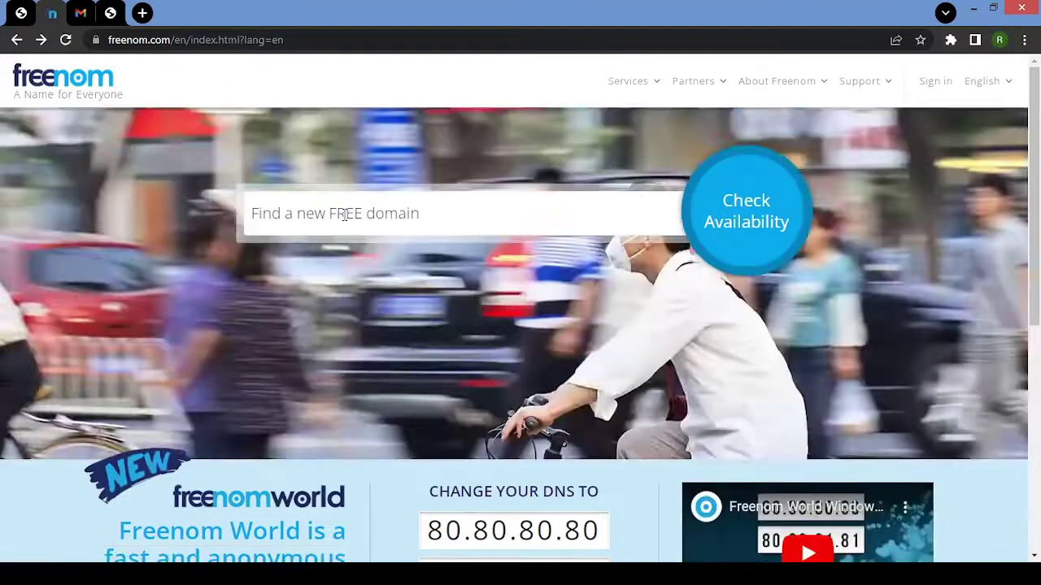
pyautogui.click(345, 215)
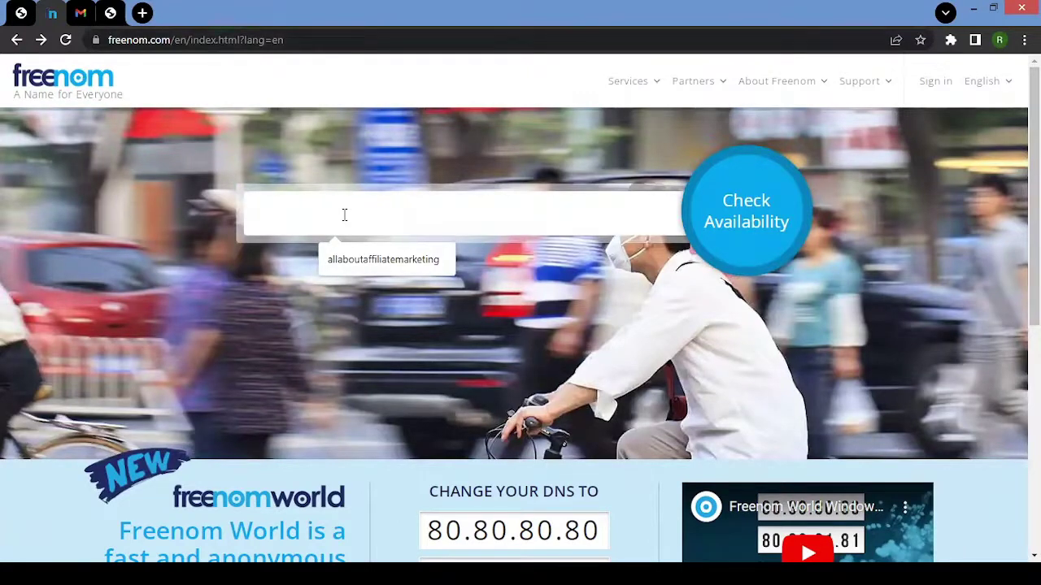
pyautogui.write('allabout')
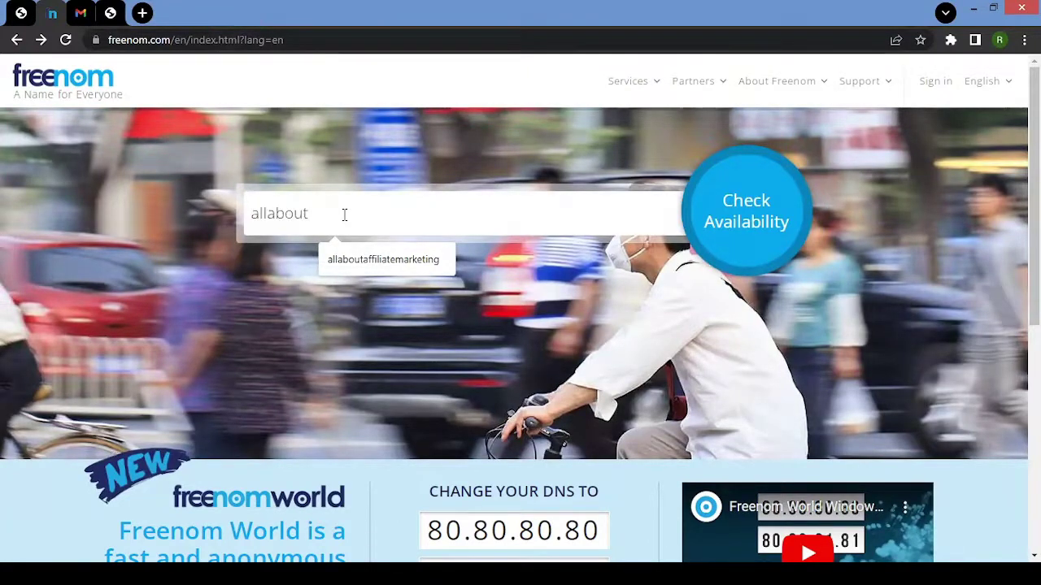
pyautogui.write('a')
pyautogui.write('ffiliatema')
pyautogui.write('rketing')
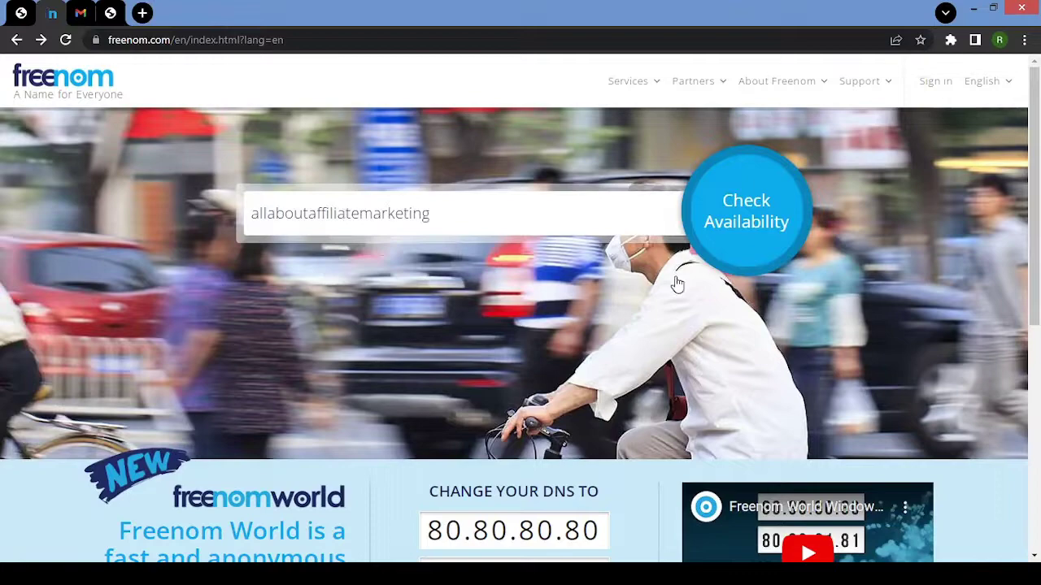
pyautogui.click(749, 227)
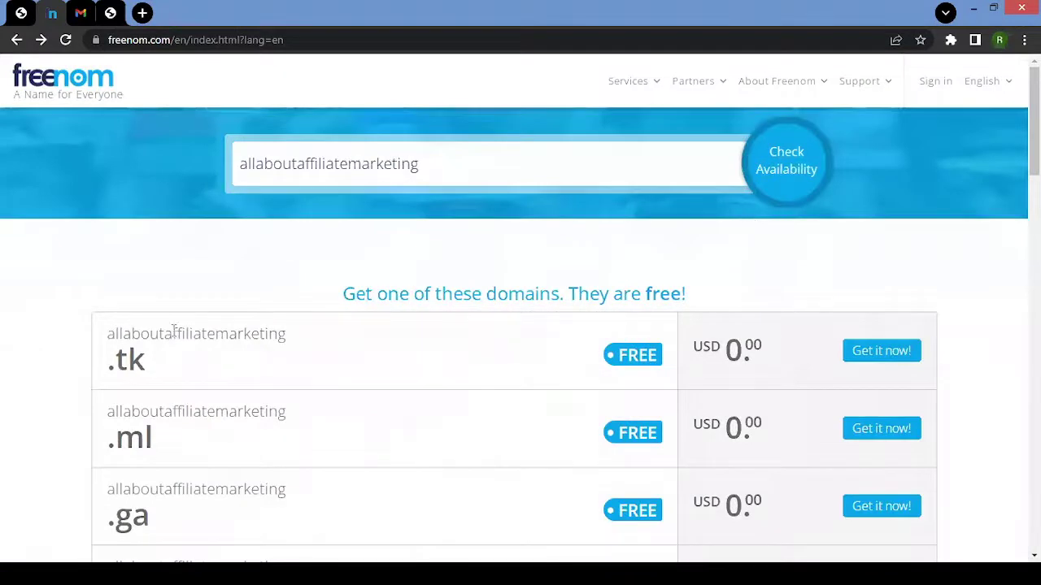
# Browse the results and try to get the free .tk, then the .ml, domain.
pyautogui.scroll(-2, 25, 359)
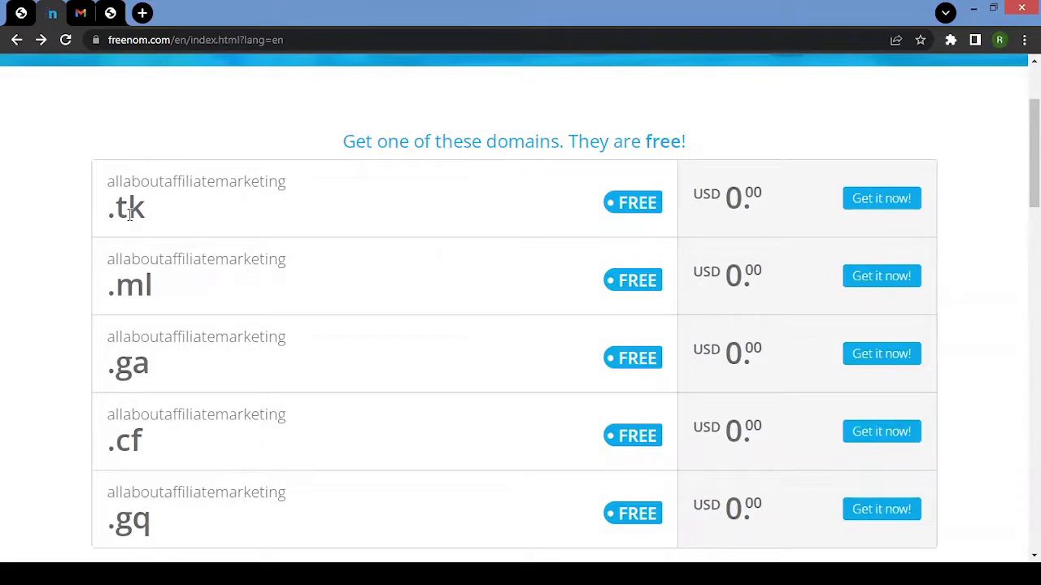
pyautogui.scroll(-2, 179, 269)
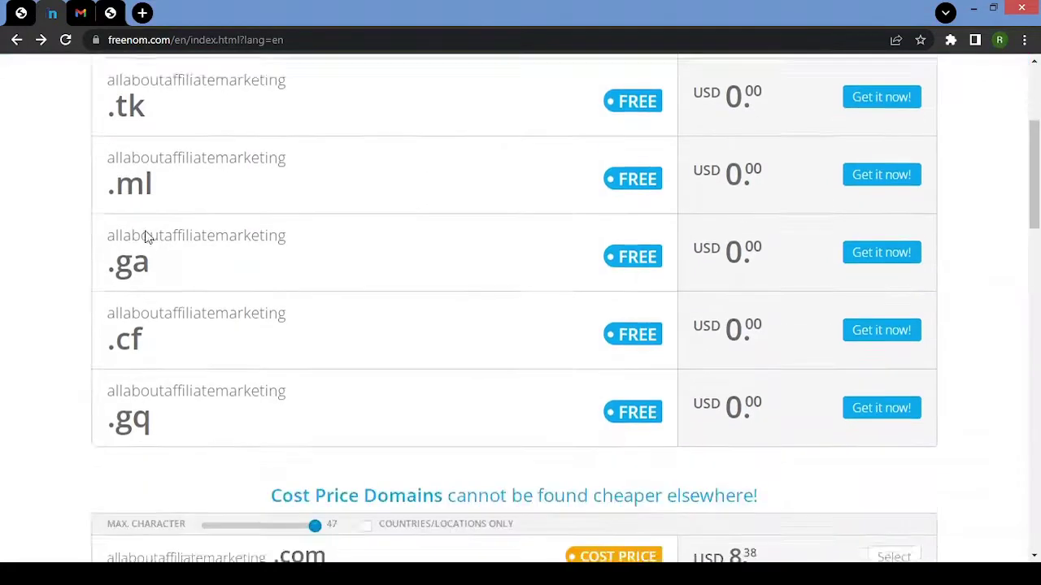
pyautogui.scroll(-1, 141, 244)
pyautogui.scroll(-2, 146, 313)
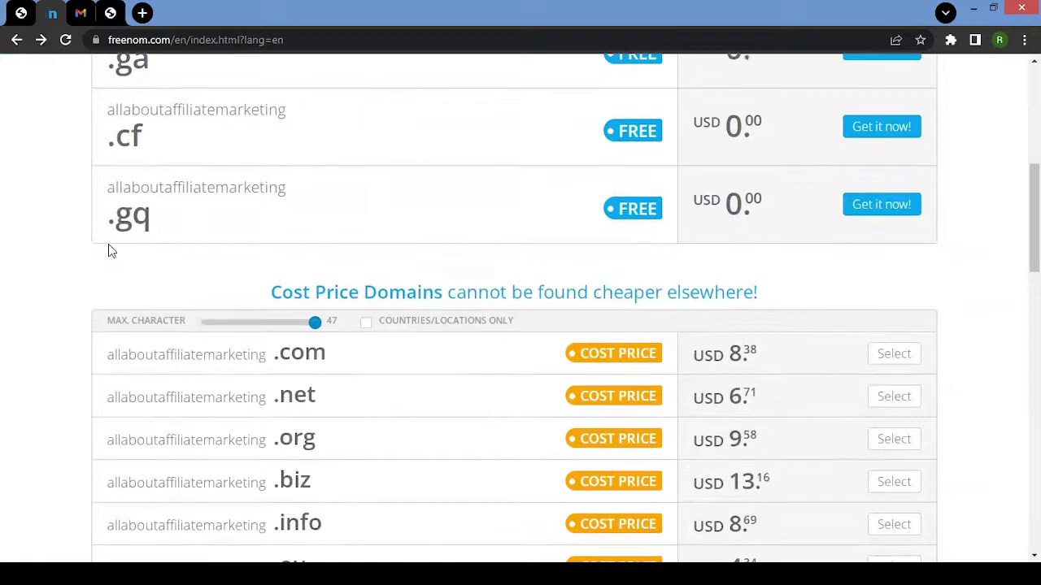
pyautogui.scroll(-3, 157, 214)
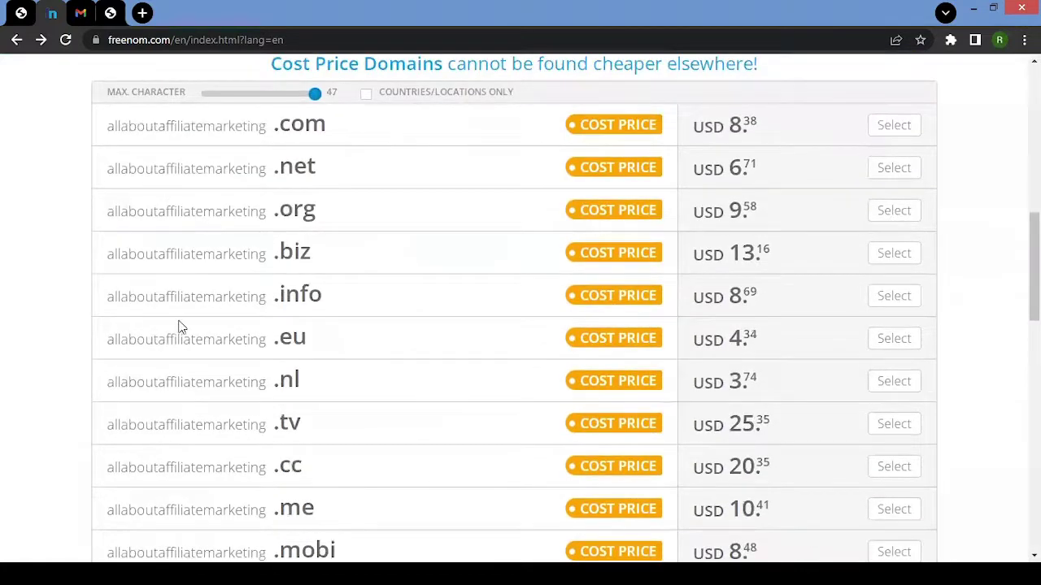
pyautogui.scroll(5, 179, 326)
pyautogui.scroll(4, 179, 325)
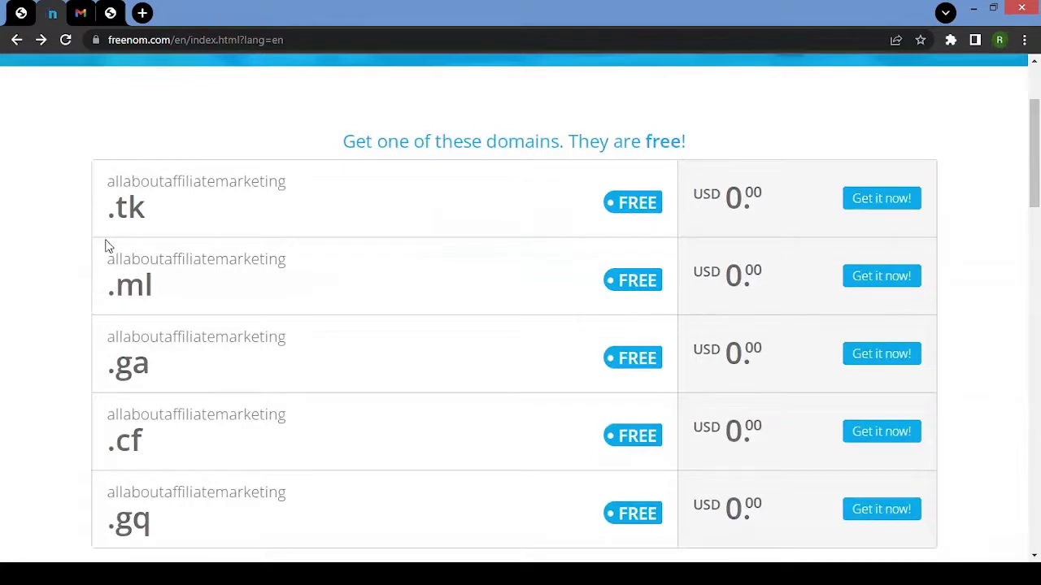
pyautogui.click(870, 210)
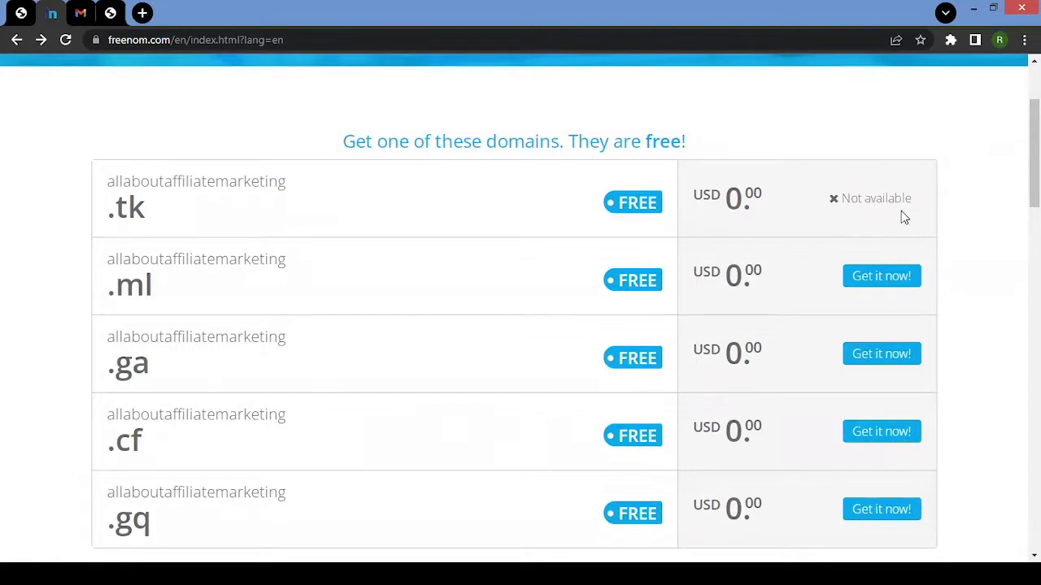
pyautogui.click(874, 281)
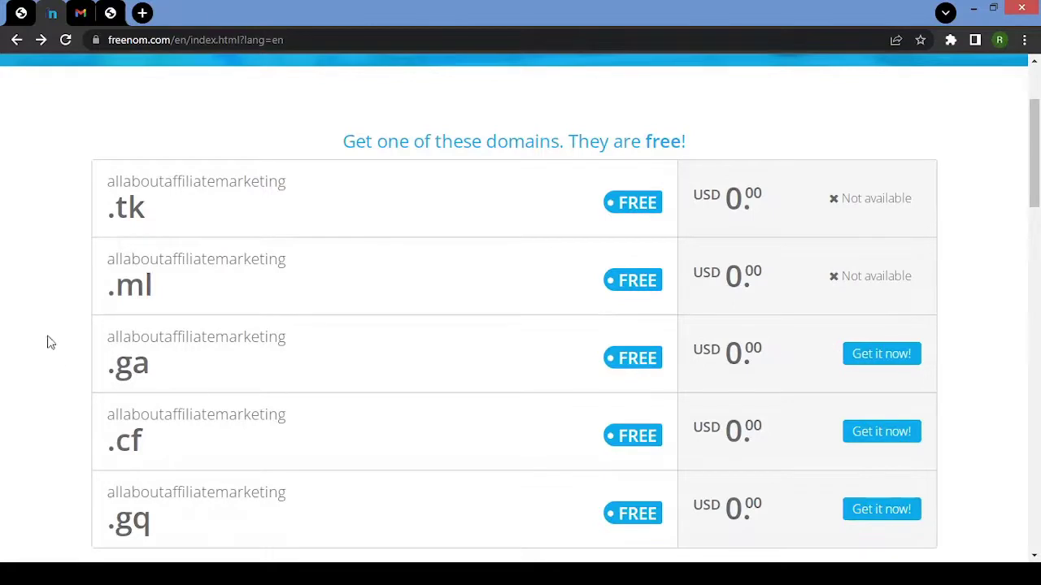
# Select the domain name text in the .tk row and scroll back up.
pyautogui.tripleClick(155, 220)
pyautogui.click(183, 214)
pyautogui.tripleClick(155, 221)
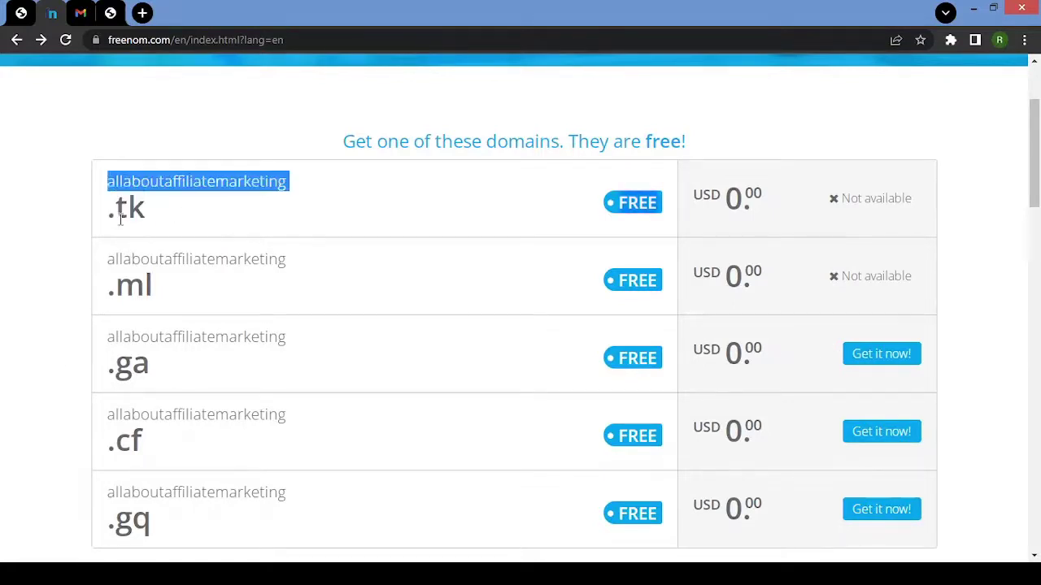
pyautogui.scroll(2, 171, 296)
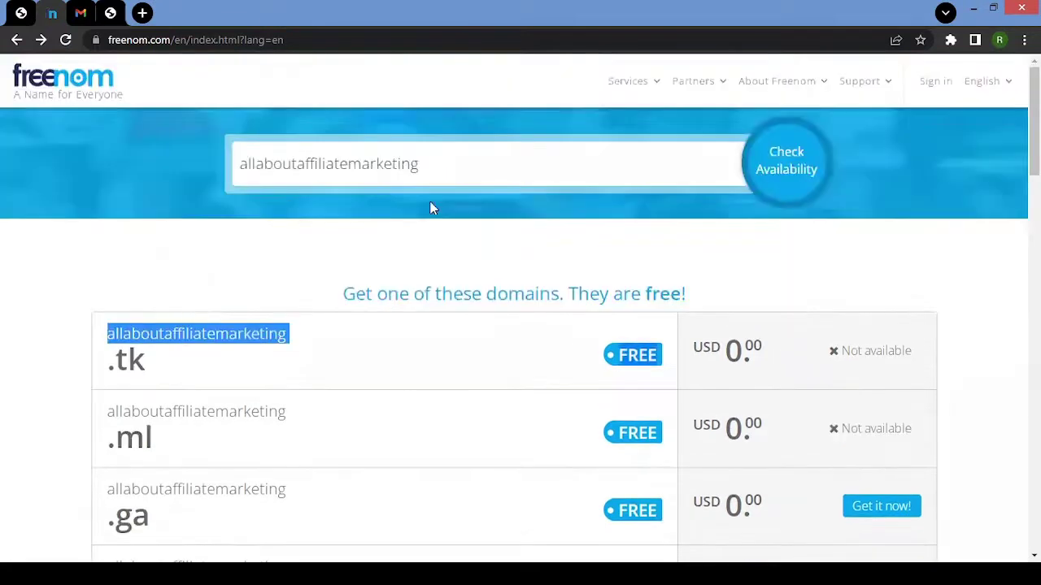
# Search for allaboutaffiliatemarketing.tk, confirm it is available, and proceed to checkout.
pyautogui.click(456, 166)
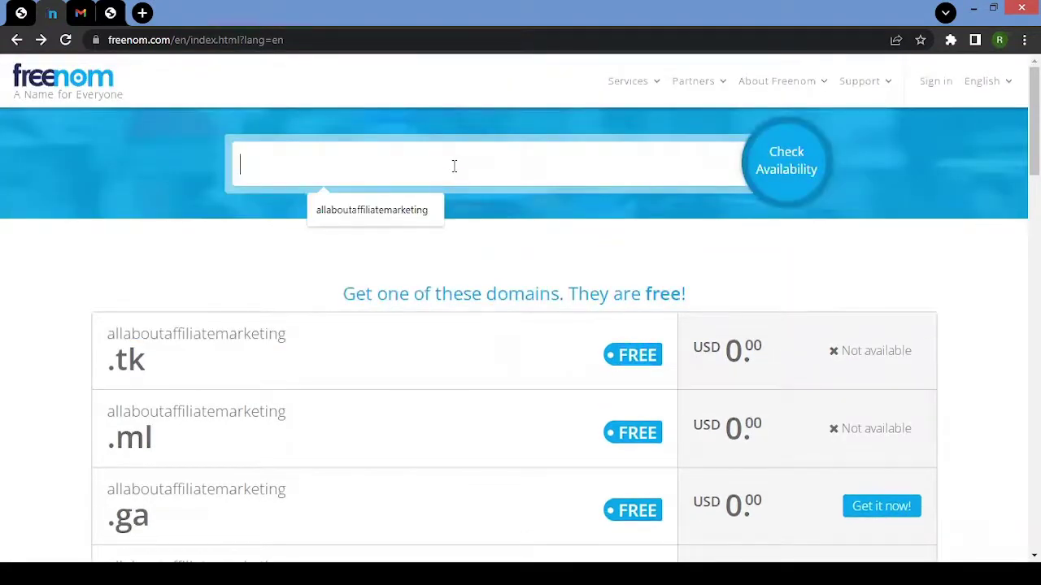
pyautogui.write('allabout')
pyautogui.write('affiliate')
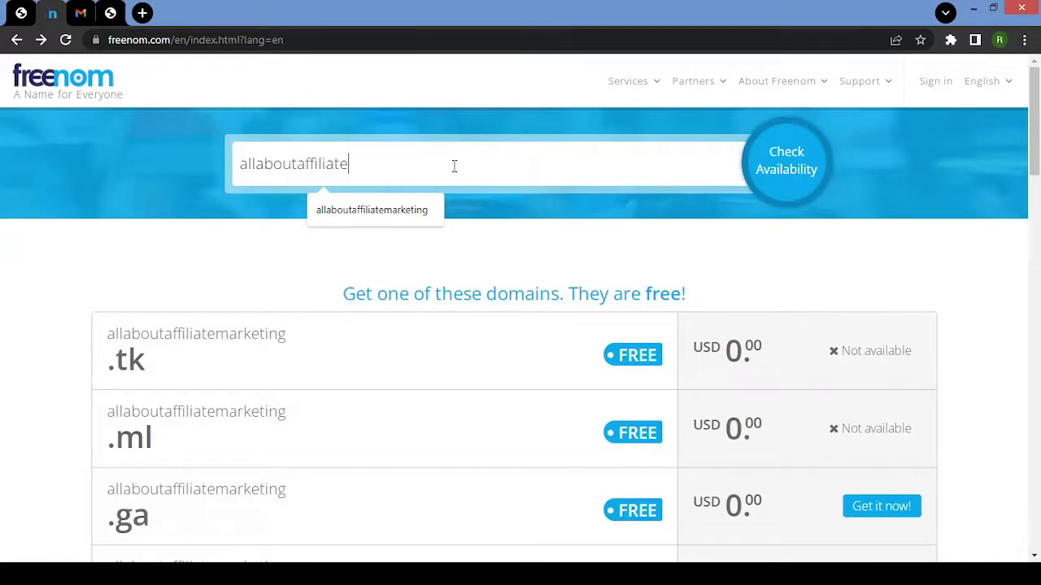
pyautogui.write('marketing')
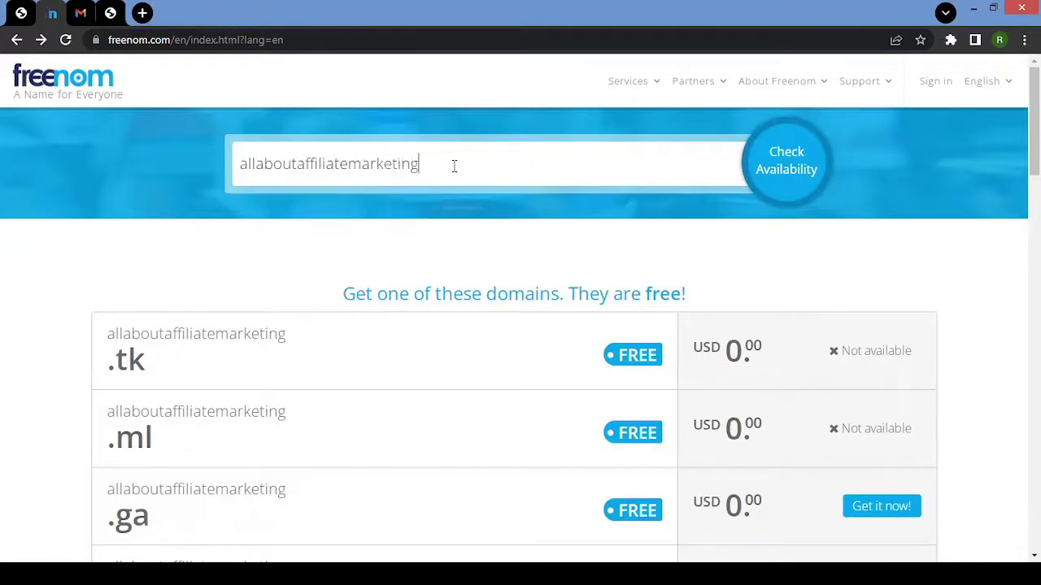
pyautogui.write('.tk')
pyautogui.click(794, 179)
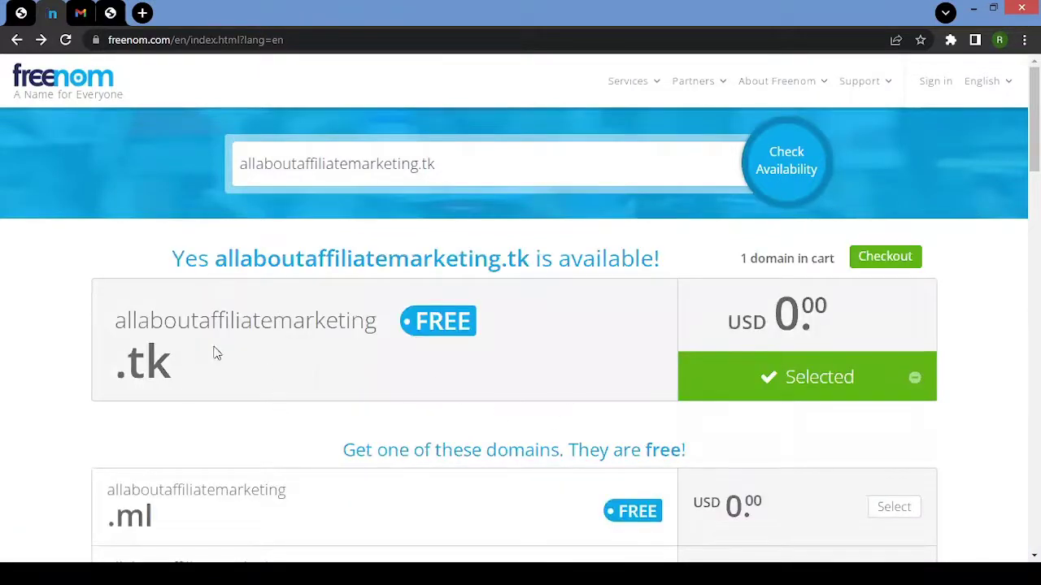
pyautogui.moveTo(122, 321); pyautogui.dragTo(179, 364)
pyautogui.click(892, 264)
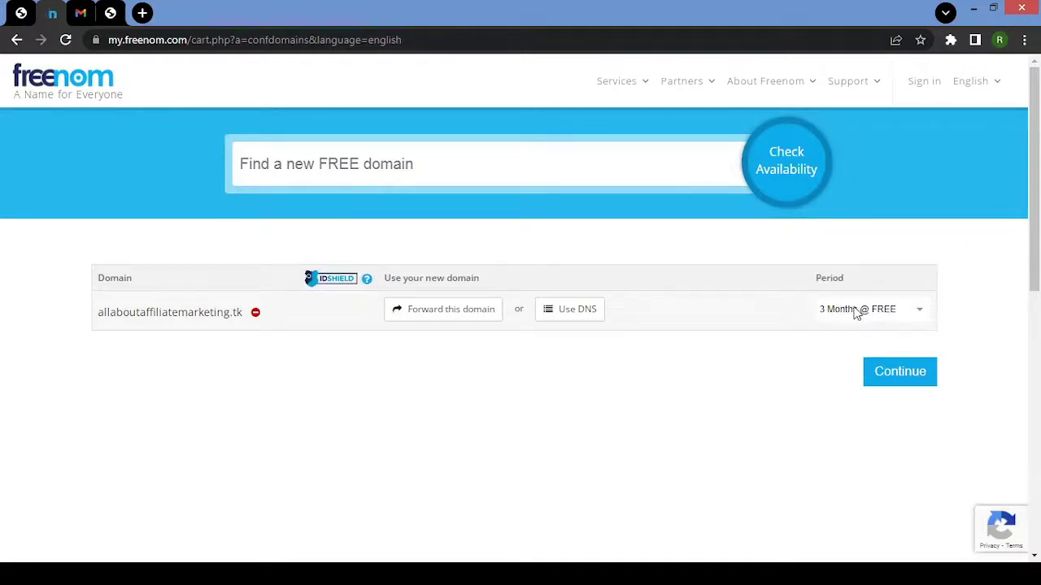
# Set the .tk registration period to '12 Months @ FREE' and continue.
pyautogui.click(854, 317)
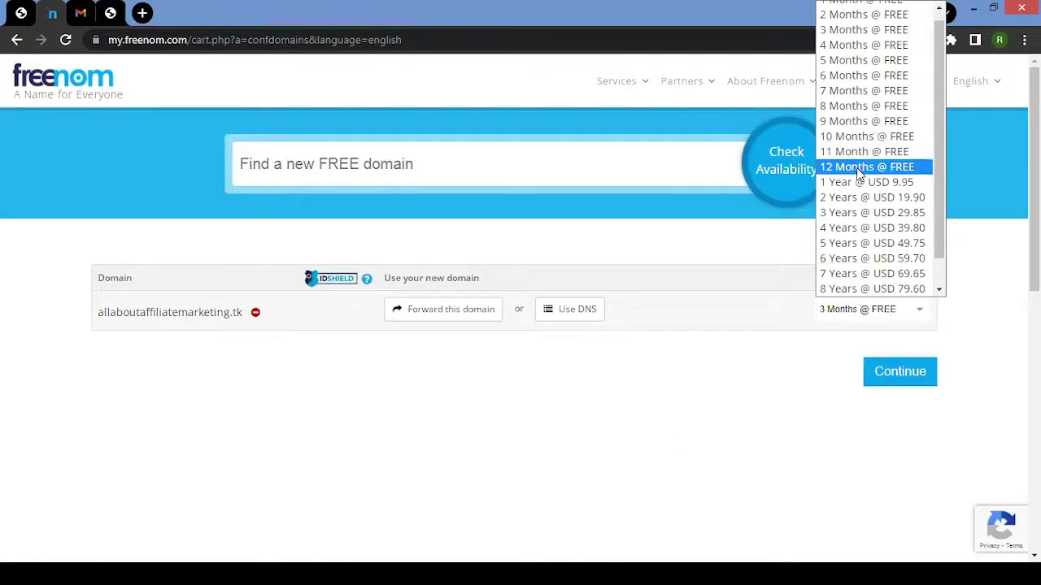
pyautogui.click(859, 170)
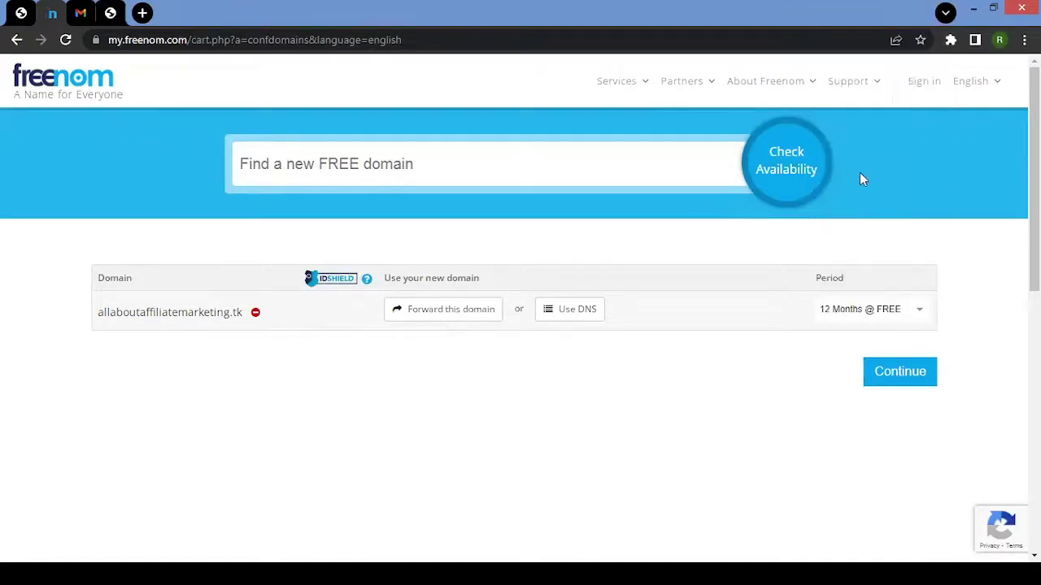
pyautogui.click(910, 377)
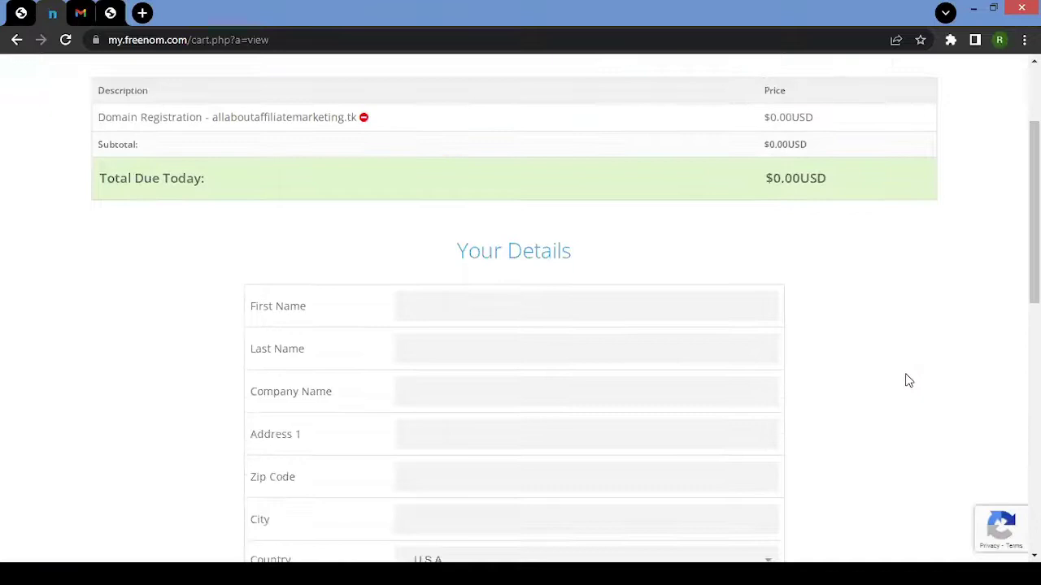
pyautogui.scroll(-4, 702, 298)
pyautogui.scroll(-2, 687, 294)
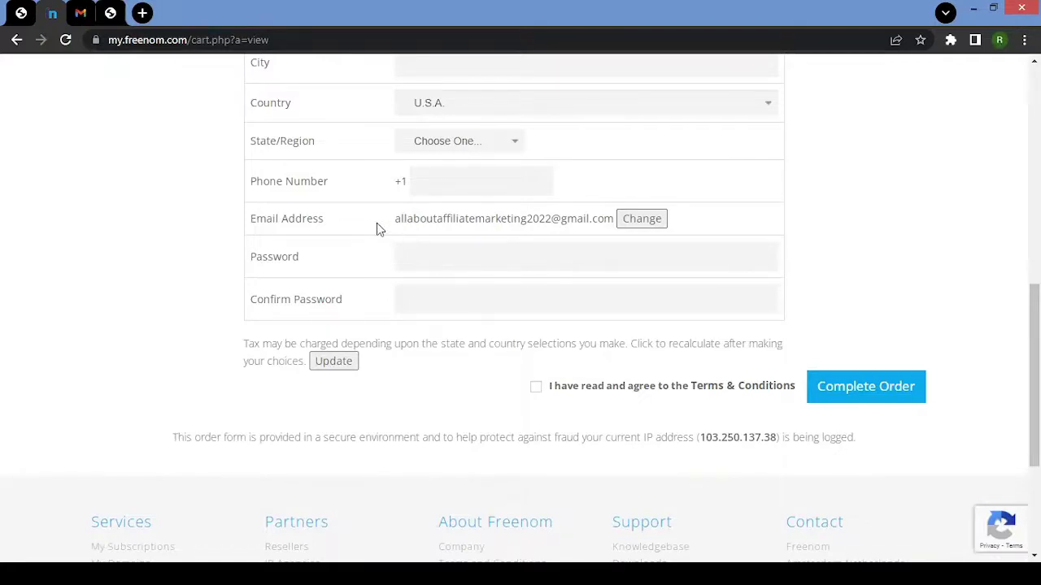
pyautogui.moveTo(385, 228); pyautogui.dragTo(556, 233)
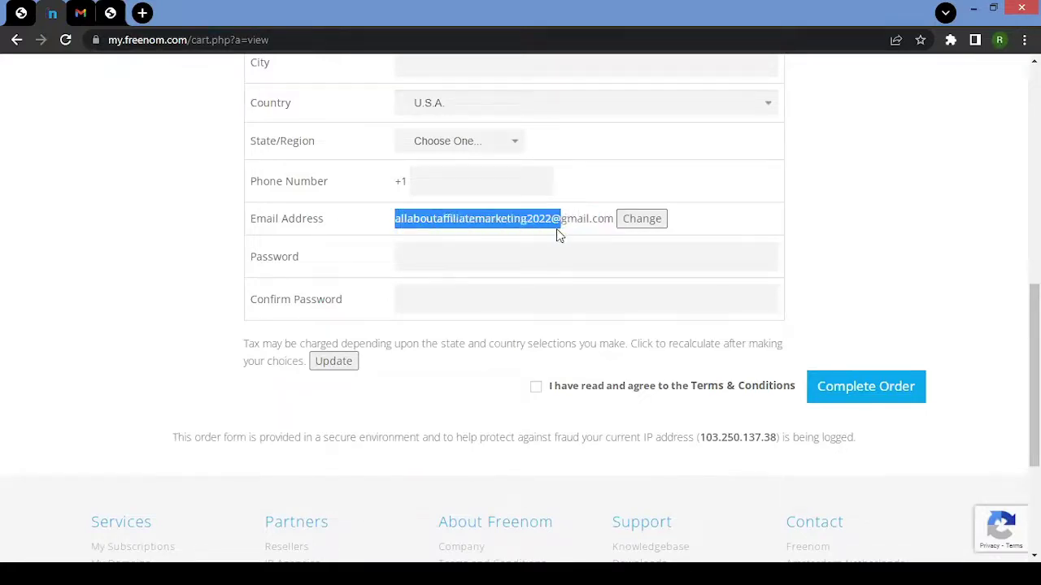
pyautogui.scroll(5, 318, 249)
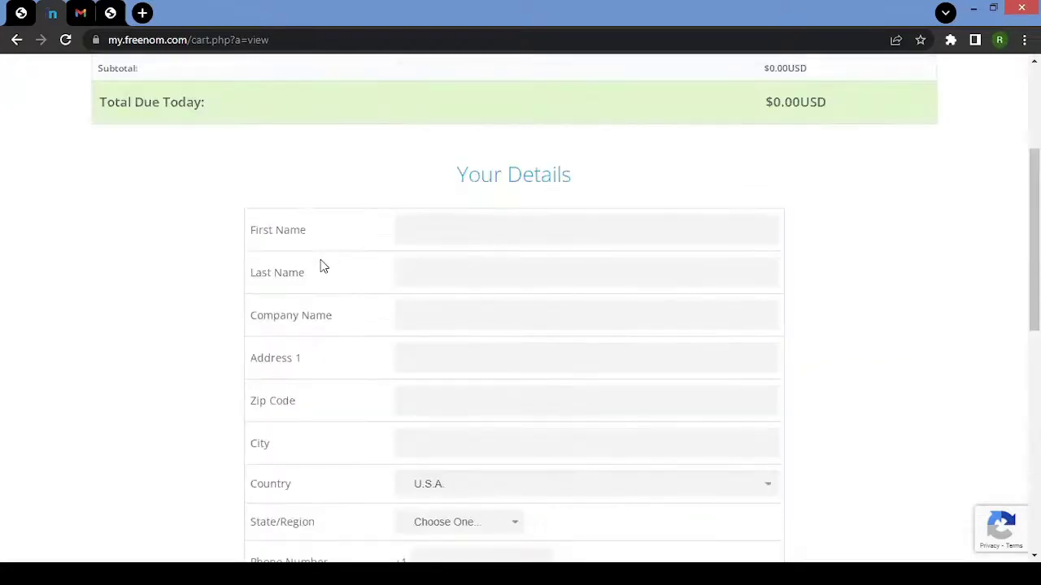
pyautogui.scroll(-2, 322, 264)
pyautogui.scroll(-2, 321, 264)
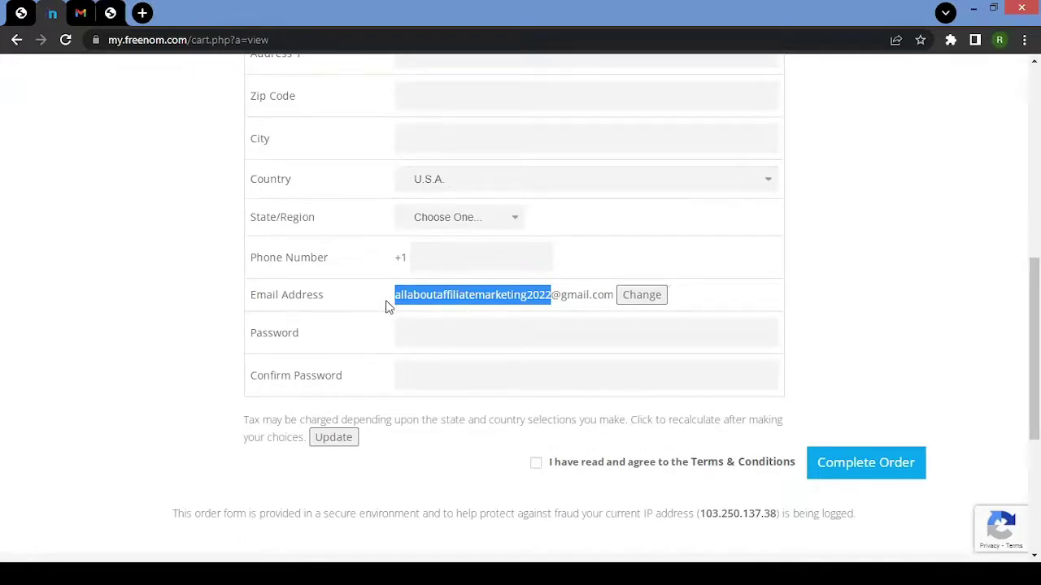
pyautogui.scroll(4, 329, 301)
pyautogui.scroll(4, 327, 319)
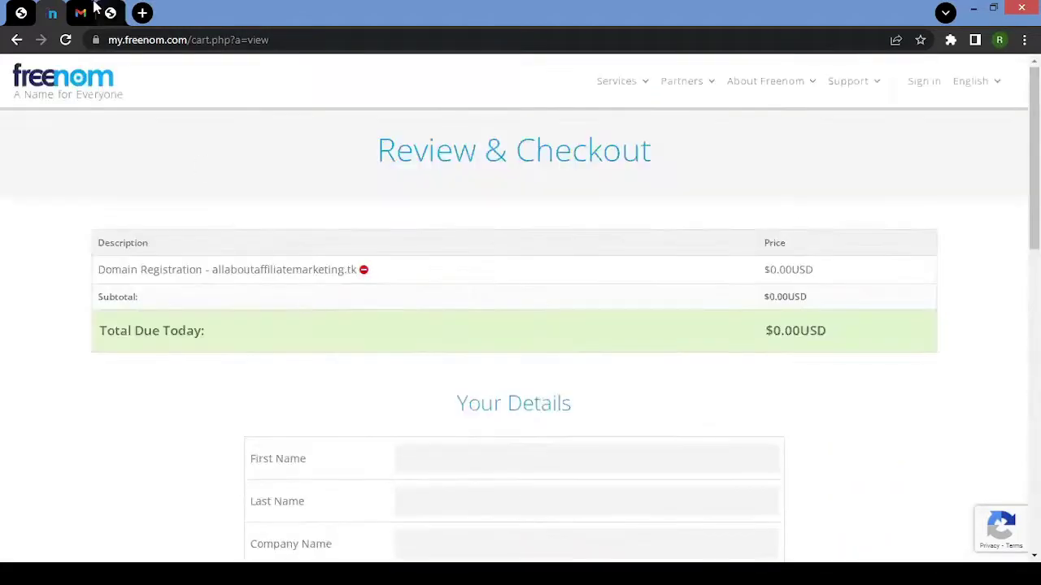
# In Gmail, reopen the Freenom Email Verification message from the inbox and scroll to its link.
pyautogui.click(80, 13)
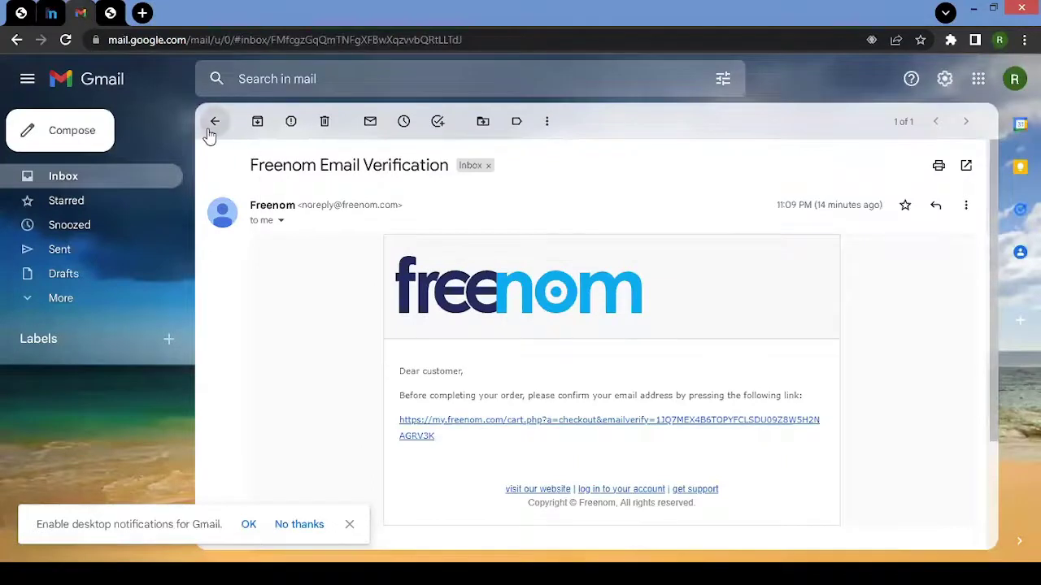
pyautogui.click(213, 126)
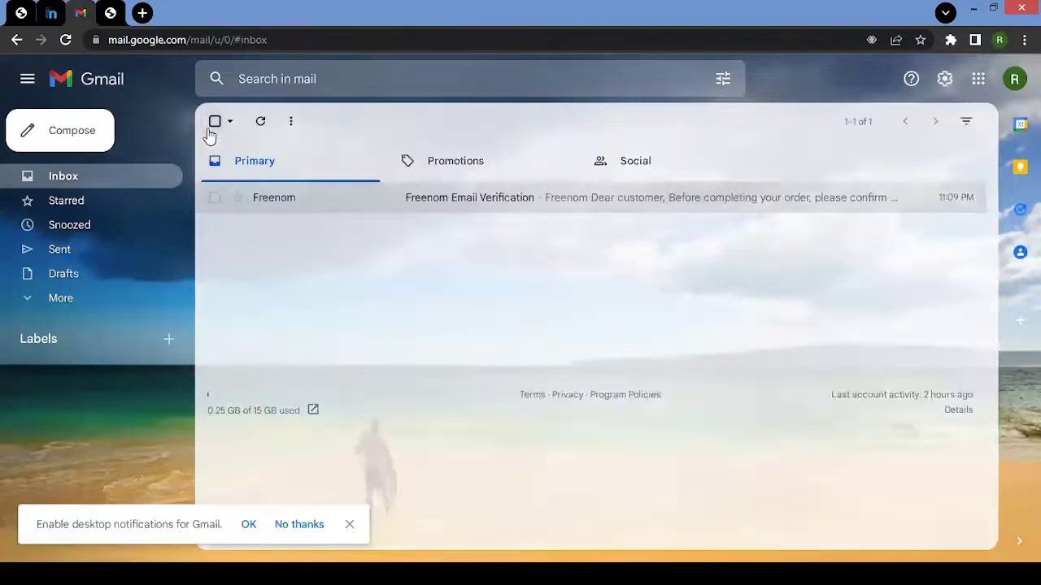
pyautogui.click(479, 199)
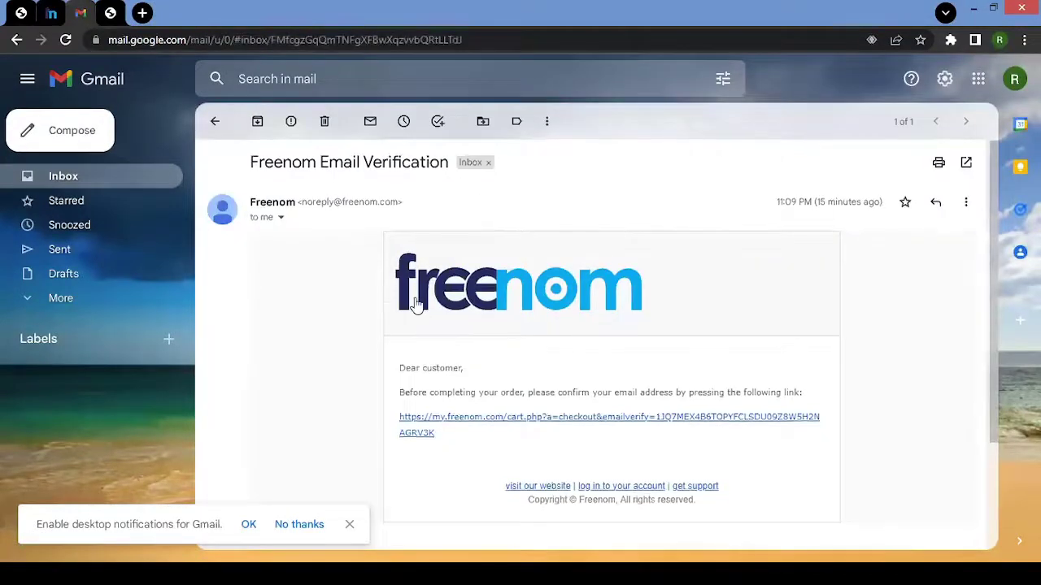
pyautogui.scroll(-2, 416, 297)
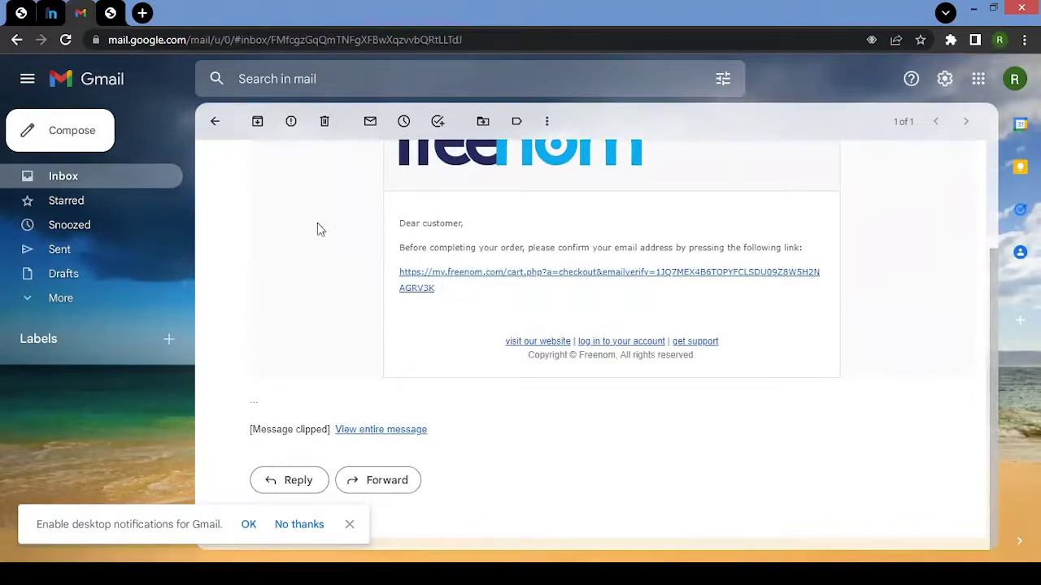
pyautogui.click(62, 18)
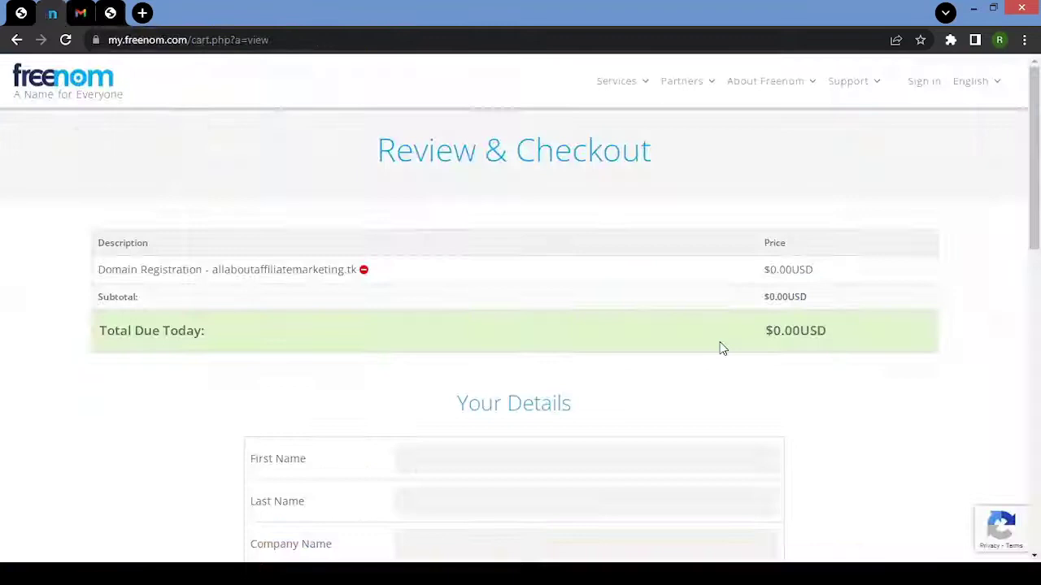
pyautogui.scroll(-1, 379, 323)
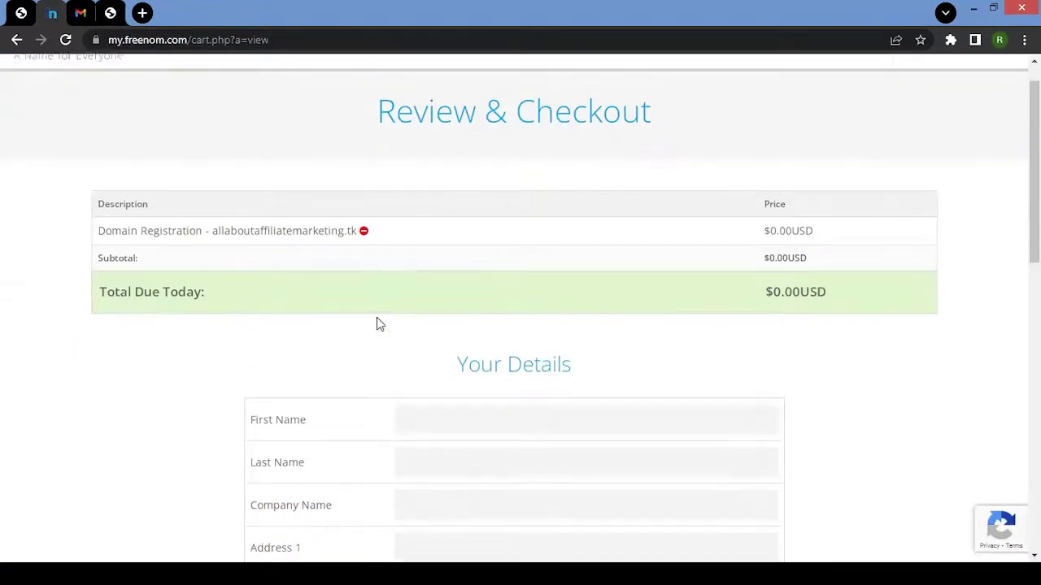
pyautogui.scroll(-1, 377, 322)
pyautogui.scroll(-1, 376, 323)
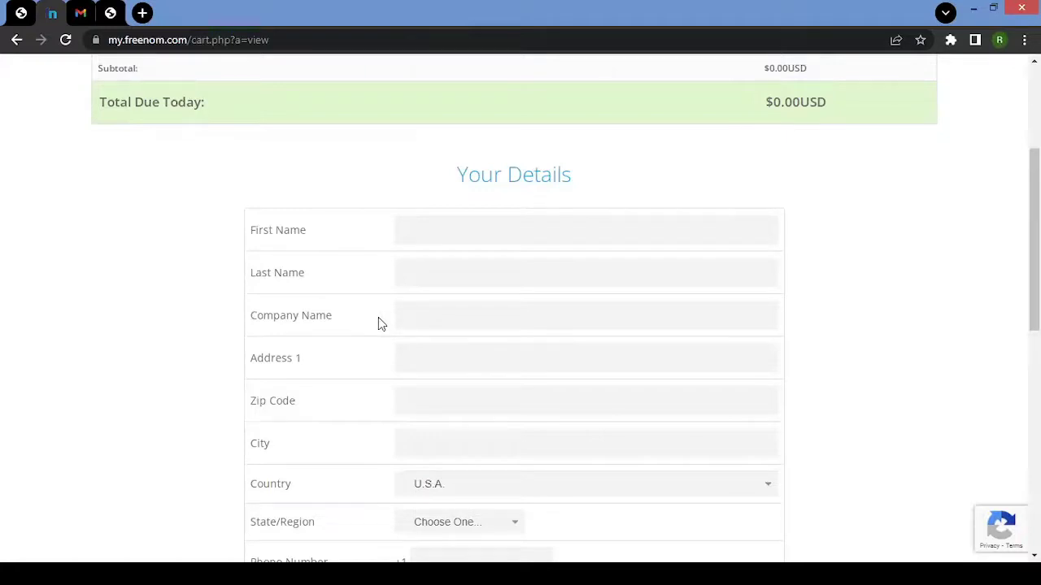
pyautogui.scroll(3, 378, 317)
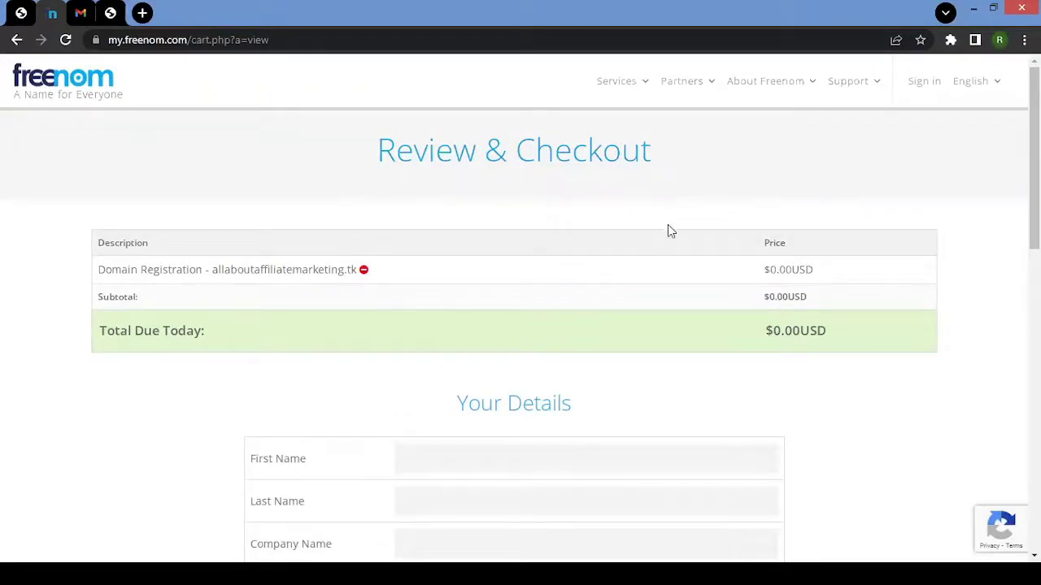
pyautogui.scroll(-2, 665, 226)
pyautogui.scroll(-2, 569, 223)
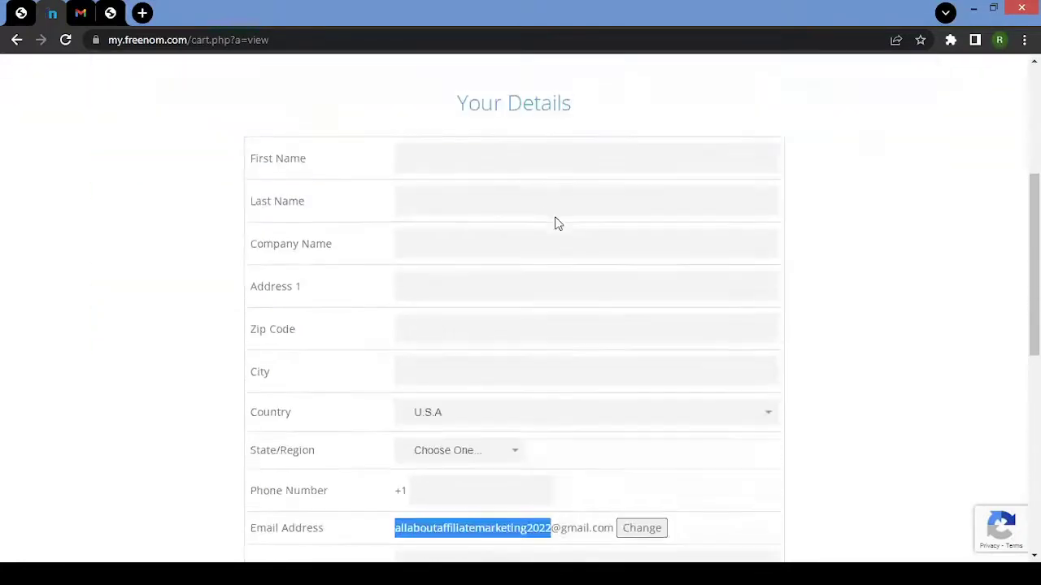
pyautogui.click(350, 161)
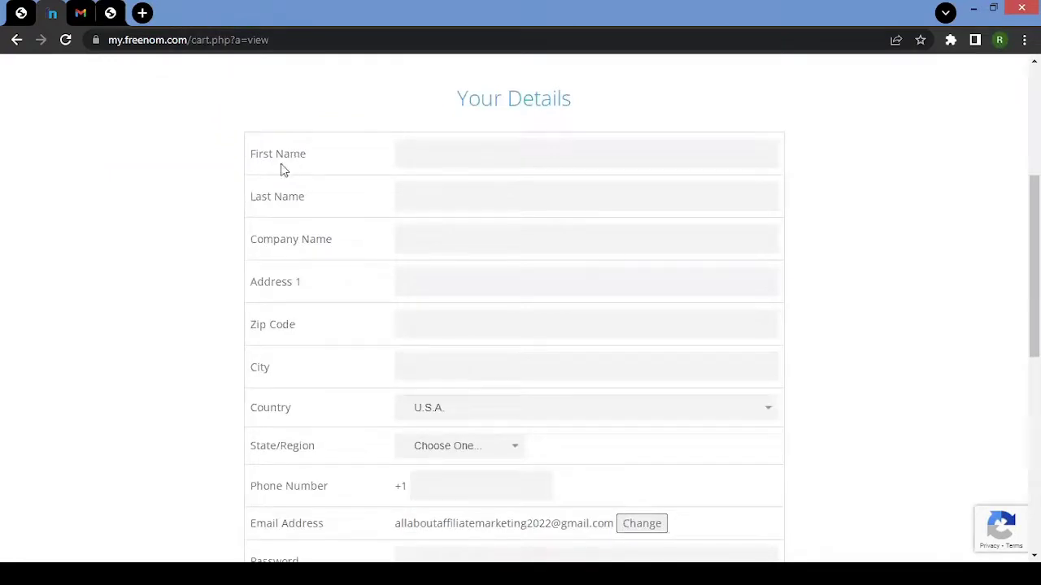
pyautogui.scroll(-2, 280, 174)
pyautogui.scroll(2, 289, 197)
pyautogui.doubleClick(283, 196)
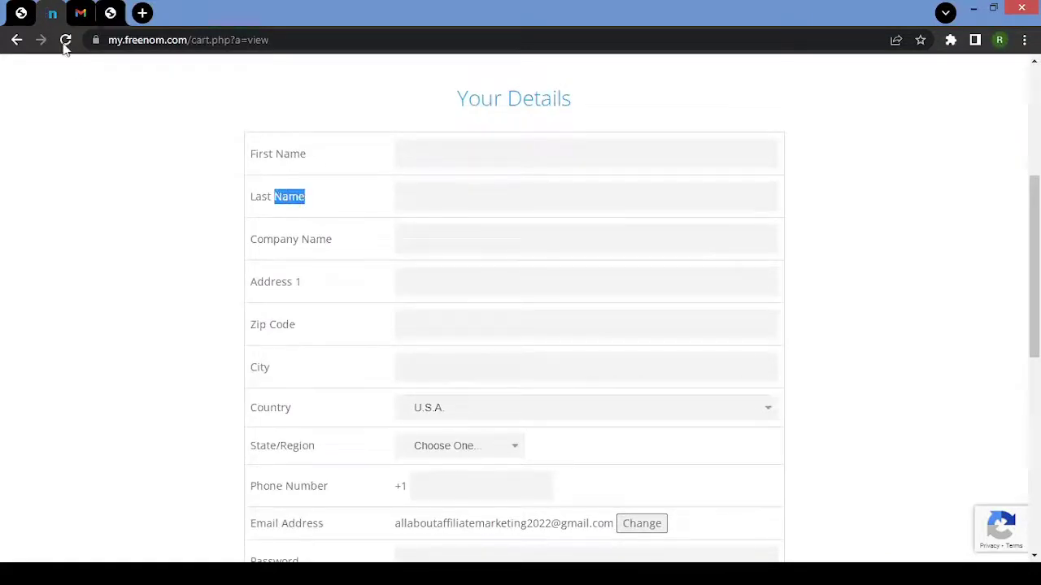
pyautogui.click(65, 39)
pyautogui.scroll(-3, 272, 227)
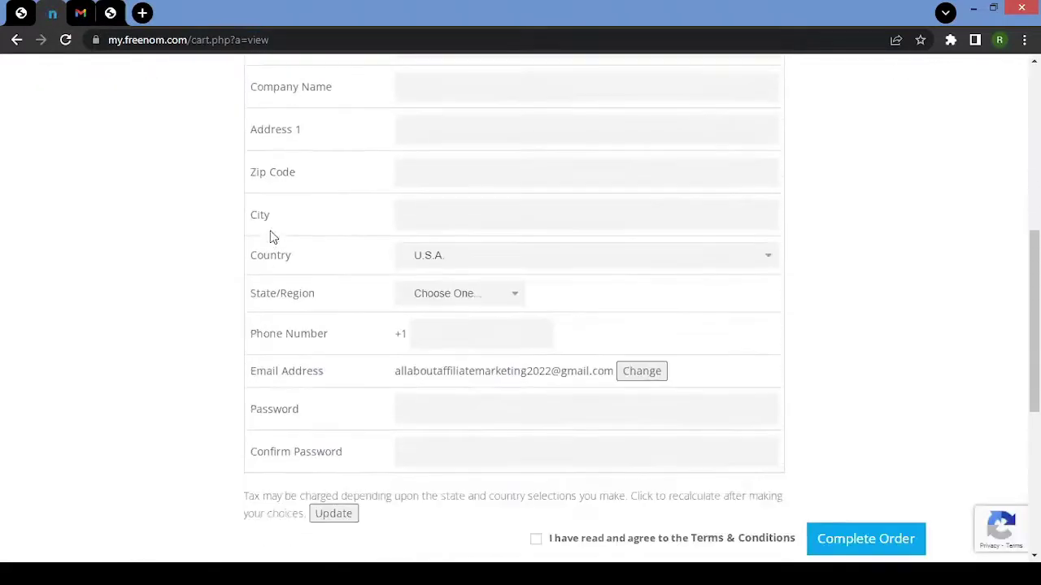
pyautogui.click(94, 41)
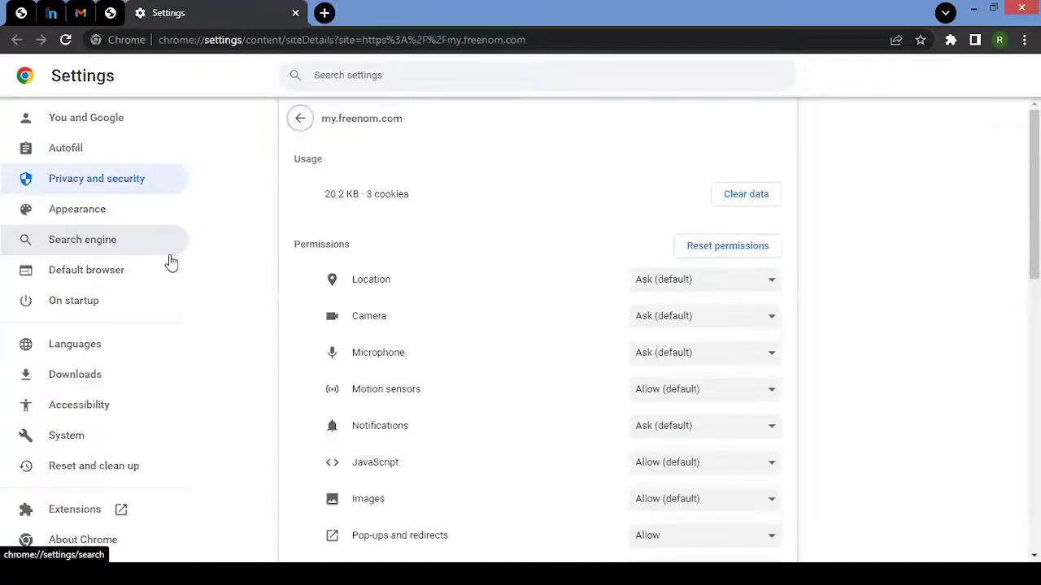
pyautogui.scroll(-3, 427, 403)
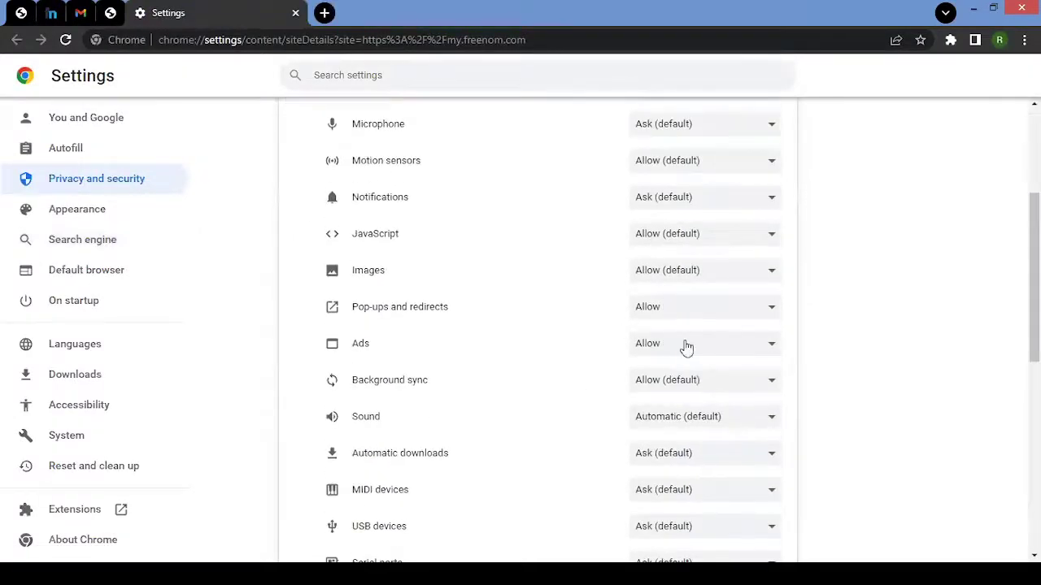
pyautogui.middleClick(216, 9)
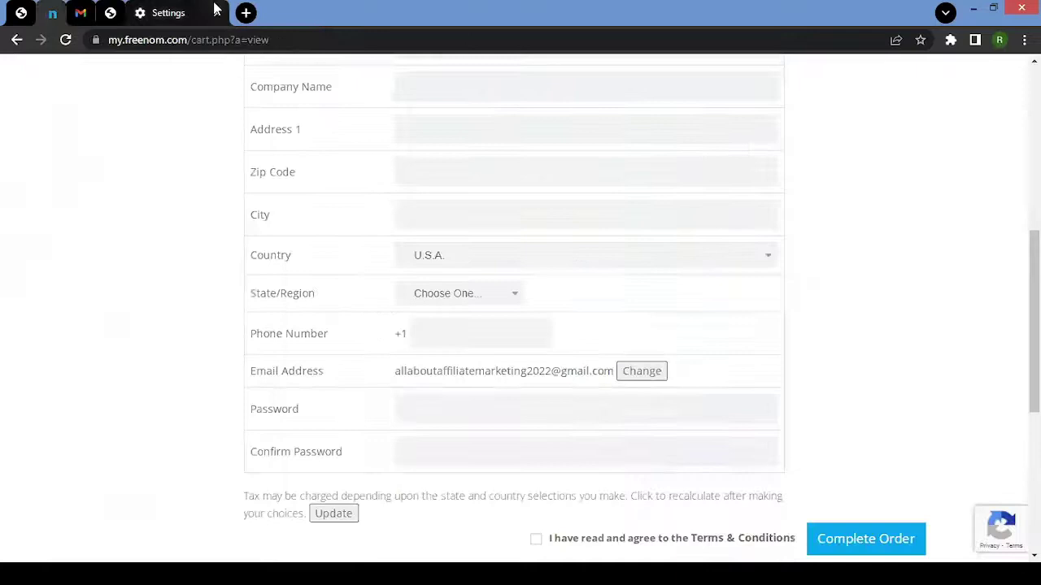
# Reload the Review & Checkout page from its address and place the cursor in First Name.
pyautogui.scroll(2, 235, 220)
pyautogui.scroll(4, 204, 184)
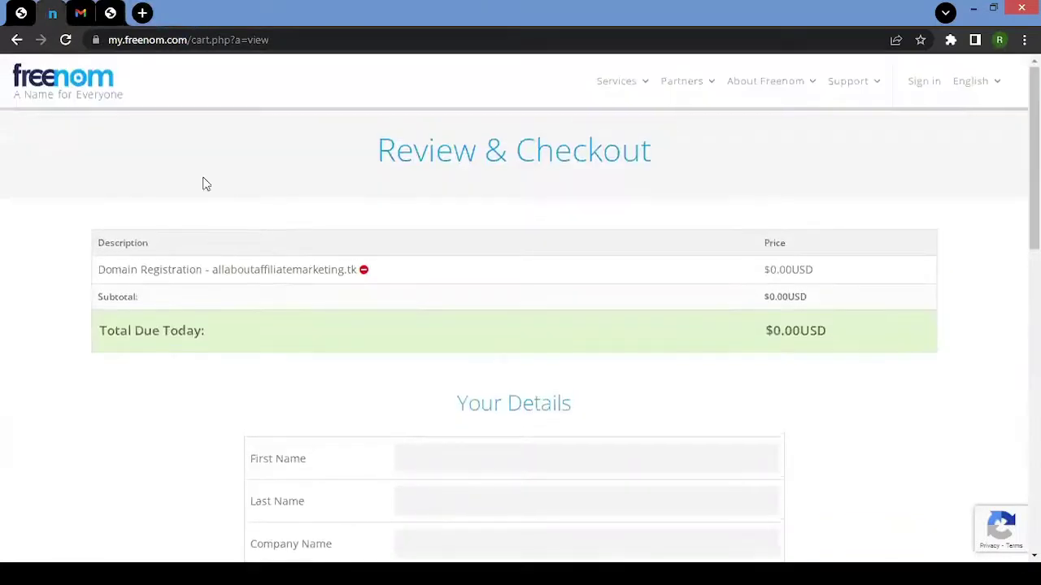
pyautogui.click(241, 41)
pyautogui.press('Return')
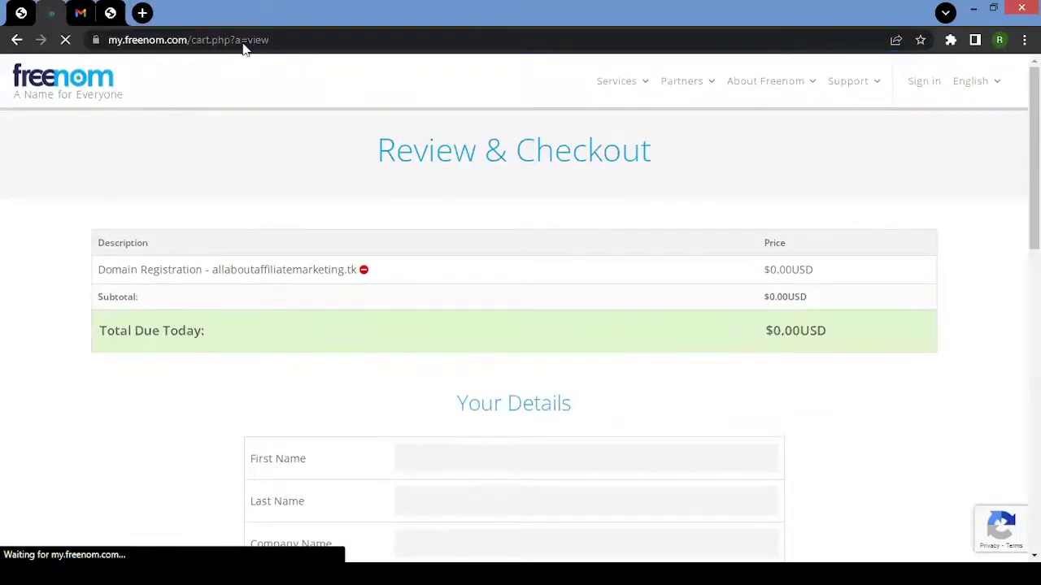
pyautogui.scroll(-2, 333, 209)
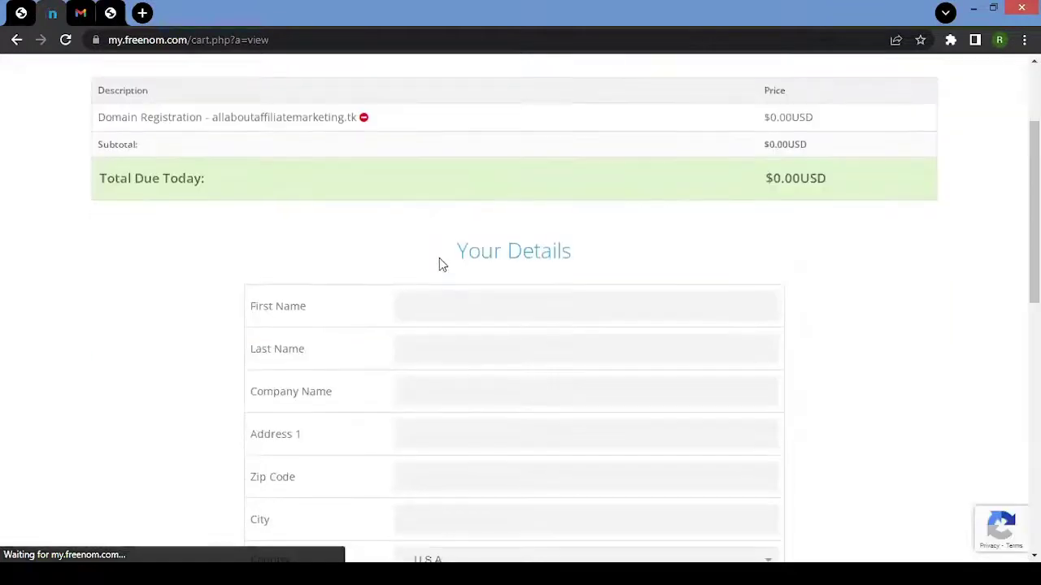
pyautogui.click(440, 318)
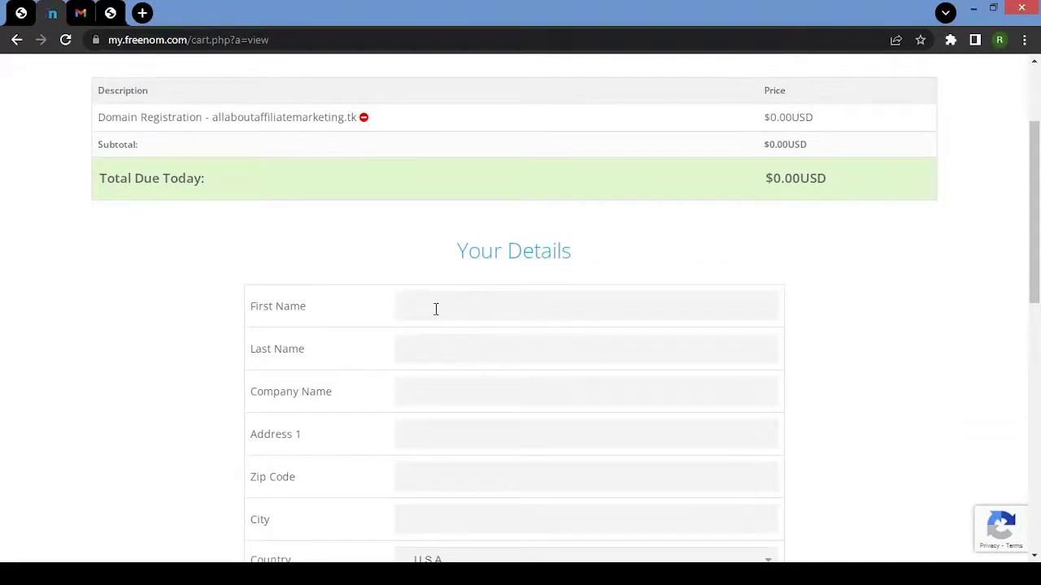
pyautogui.scroll(-2, 467, 302)
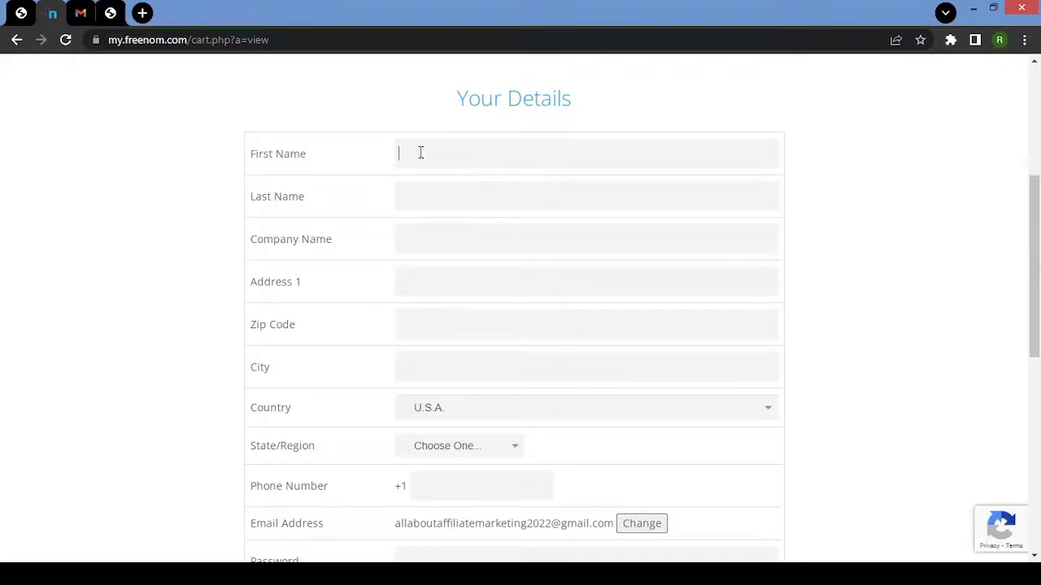
# Enter the contact's name, company 'All About Affiliate Marketing', address, zip code and city.
pyautogui.press('Tab')
pyautogui.write('All')
pyautogui.write(' About Affi')
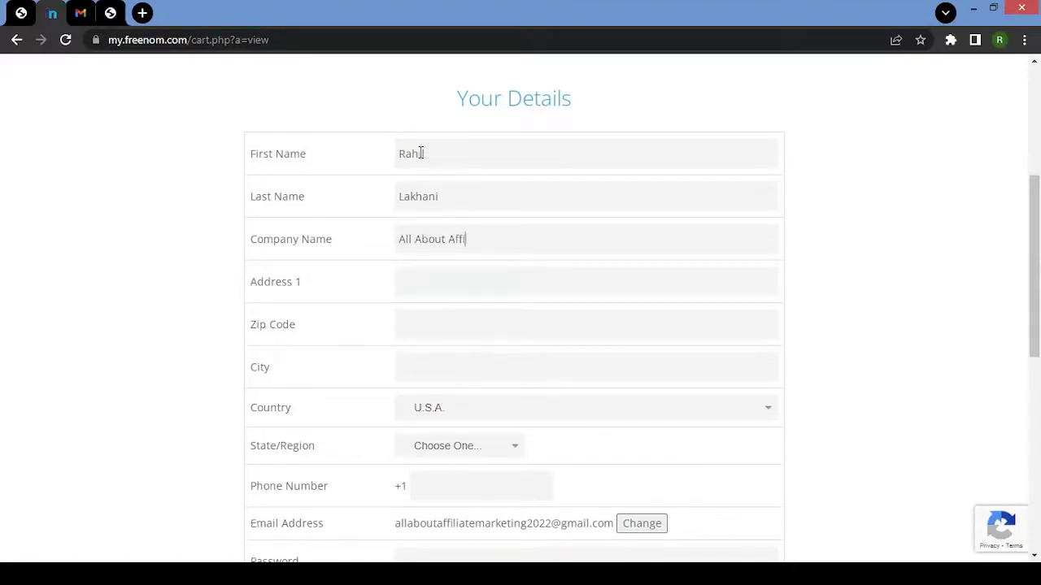
pyautogui.write('liate Market')
pyautogui.write('ing')
pyautogui.press('Tab')
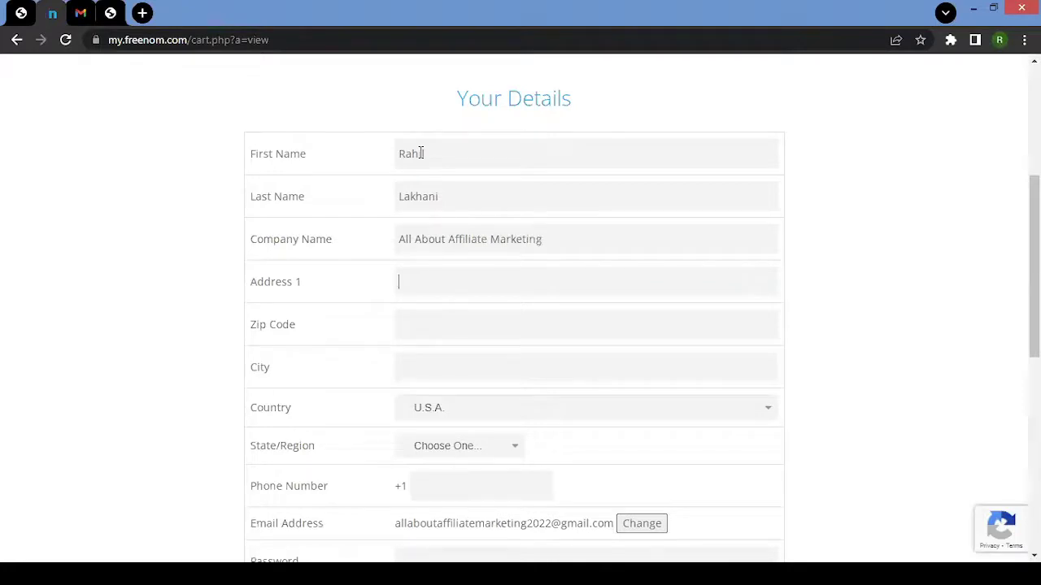
pyautogui.write('Tes')
pyautogui.write('380058')
pyautogui.write('hmed')
pyautogui.write('abad')
pyautogui.press('Tab')
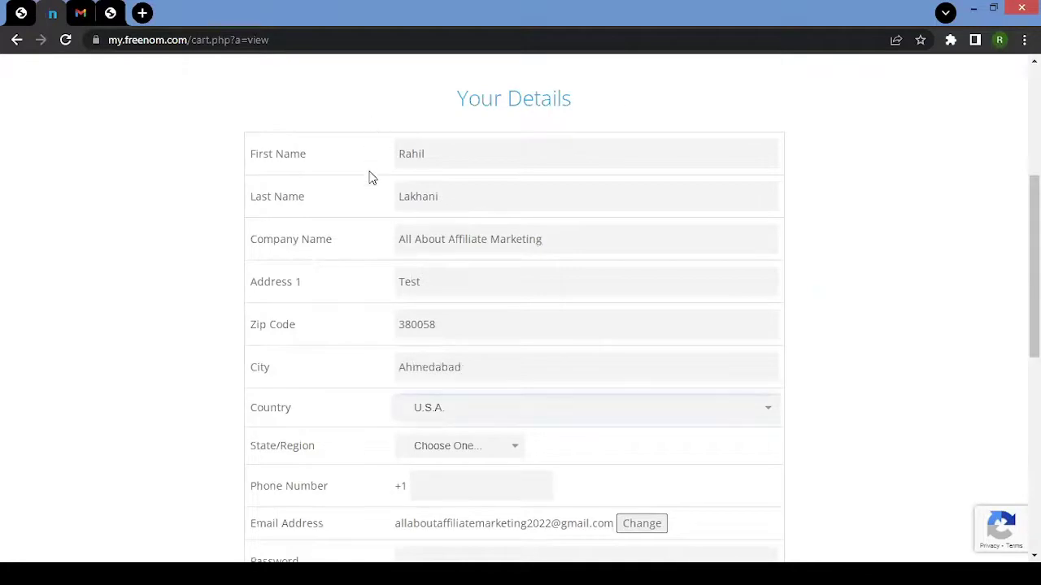
# Set the country to India and the state/region to Gujarat.
pyautogui.scroll(-2, 458, 239)
pyautogui.click(464, 254)
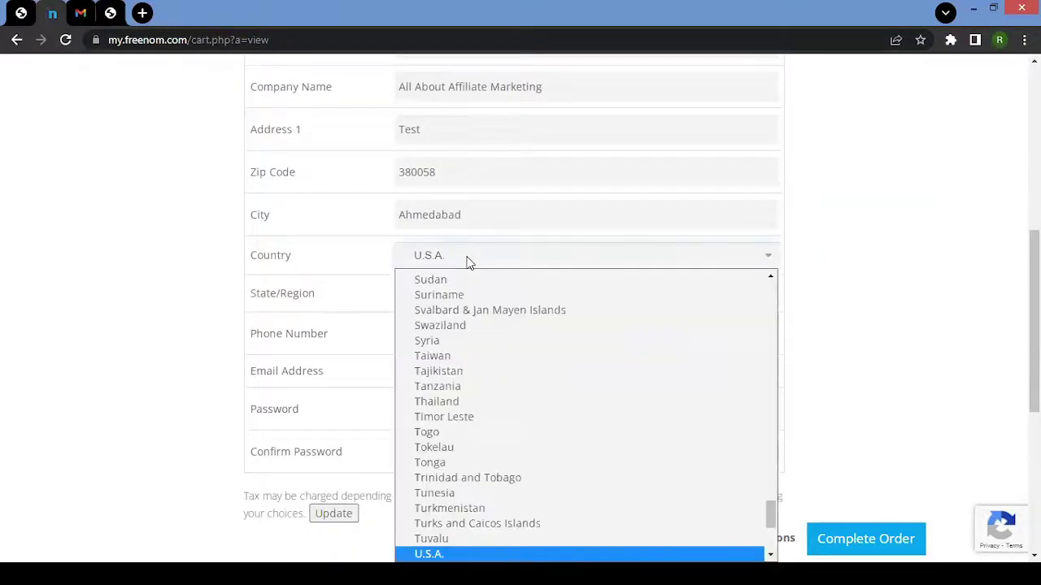
pyautogui.write('india')
pyautogui.press('Return')
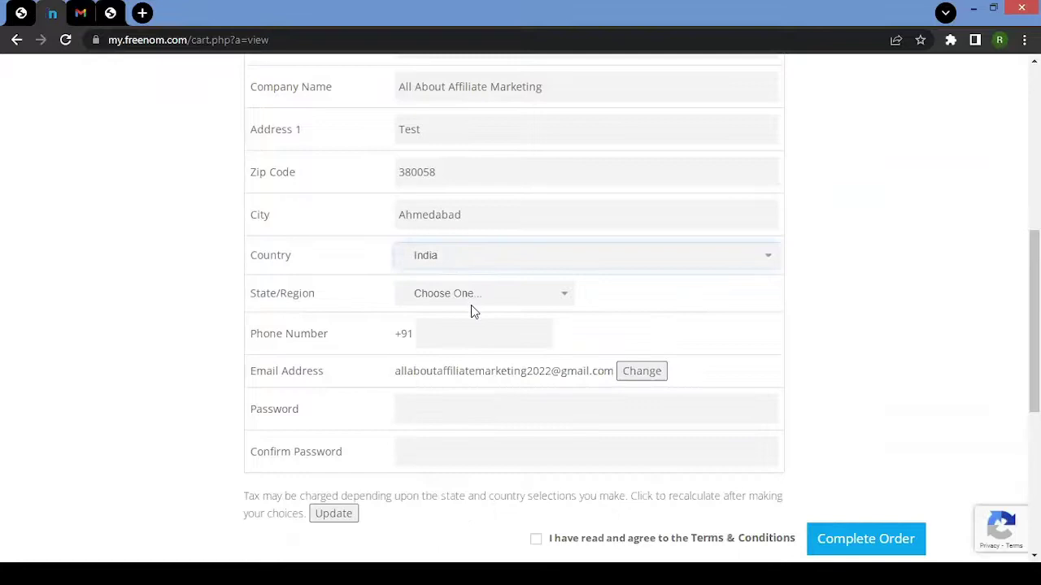
pyautogui.click(471, 303)
pyautogui.write('gujarat')
pyautogui.press('Return')
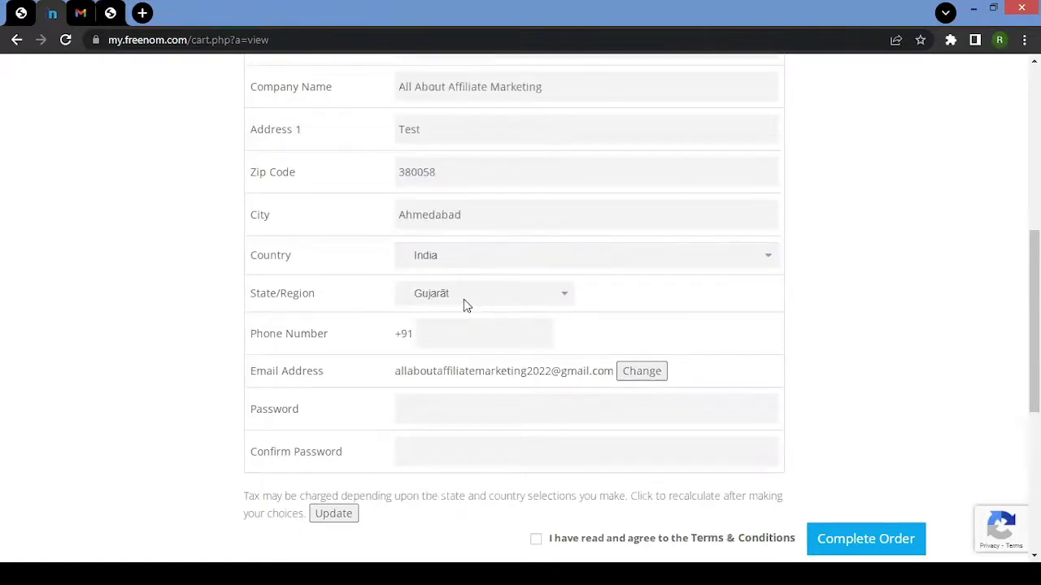
# Enter the phone number and accept the suggested strong password.
pyautogui.scroll(-2, 467, 303)
pyautogui.click(473, 180)
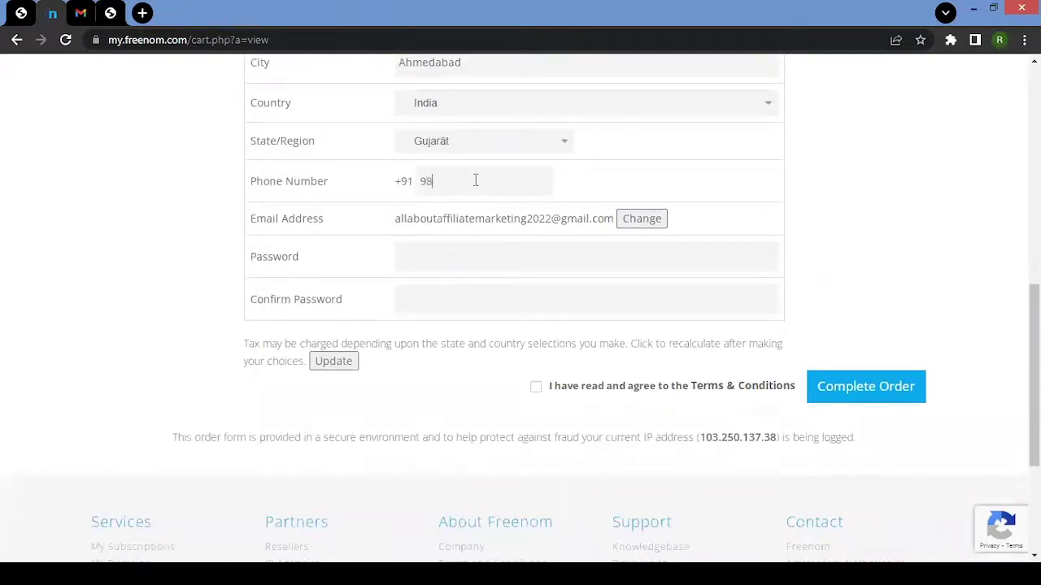
pyautogui.scroll(-2, 425, 209)
pyautogui.scroll(1, 458, 209)
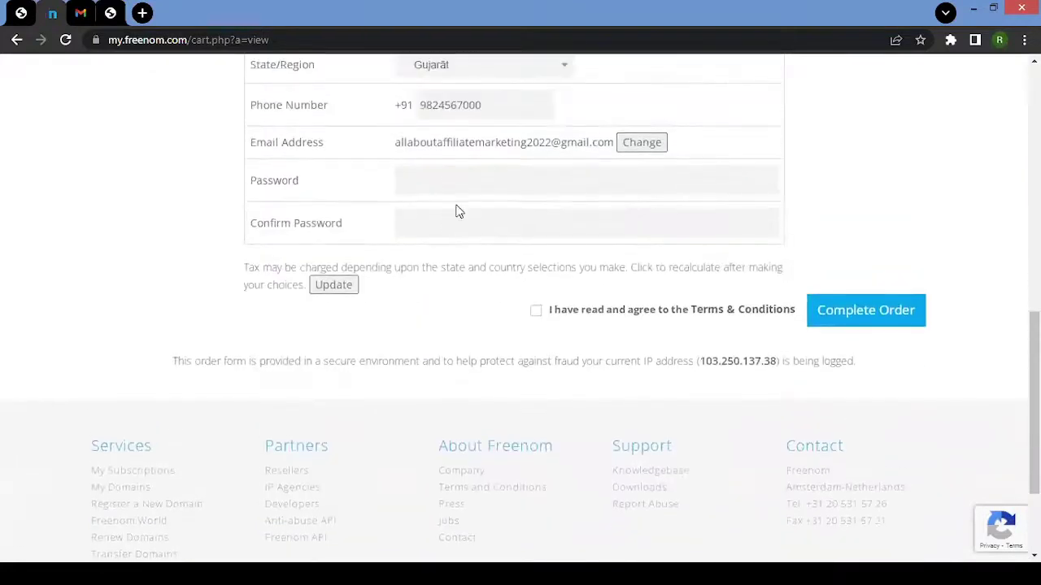
pyautogui.click(453, 186)
pyautogui.click(537, 222)
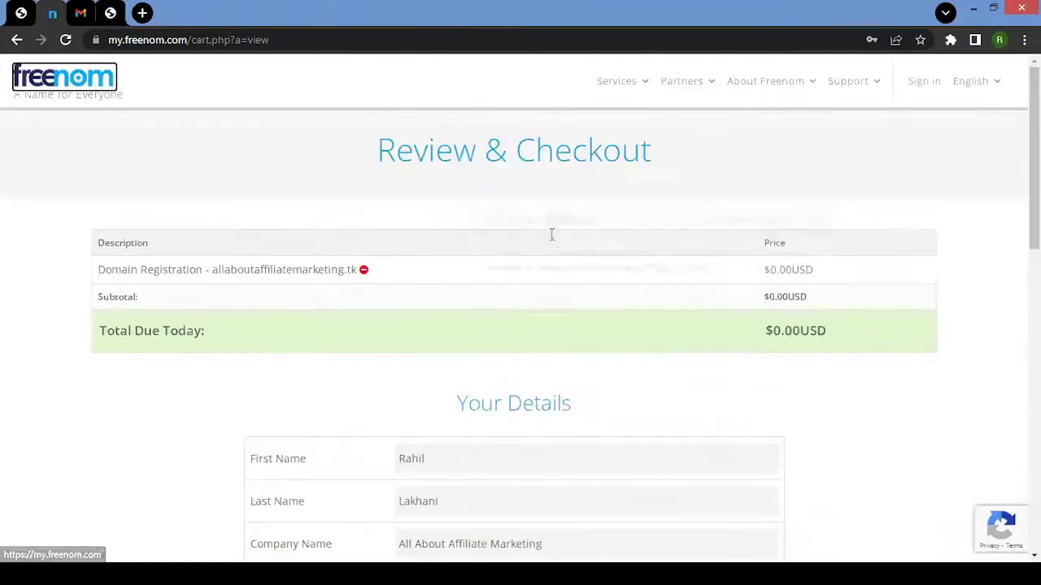
# Review the form and agree to the Terms & Conditions.
pyautogui.scroll(-4, 387, 295)
pyautogui.scroll(-3, 374, 309)
pyautogui.scroll(-2, 378, 308)
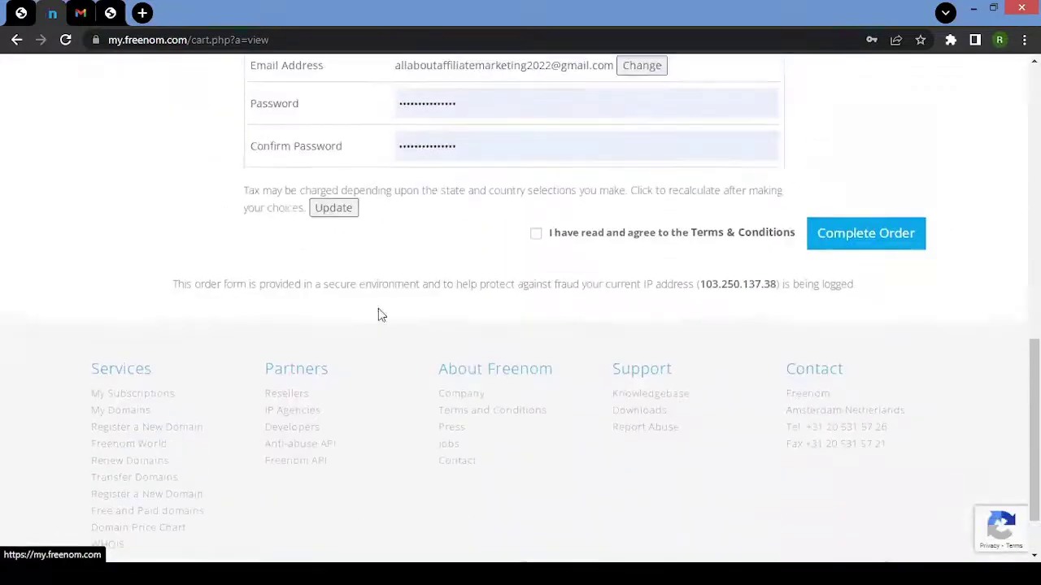
pyautogui.scroll(1, 444, 309)
pyautogui.scroll(2, 426, 260)
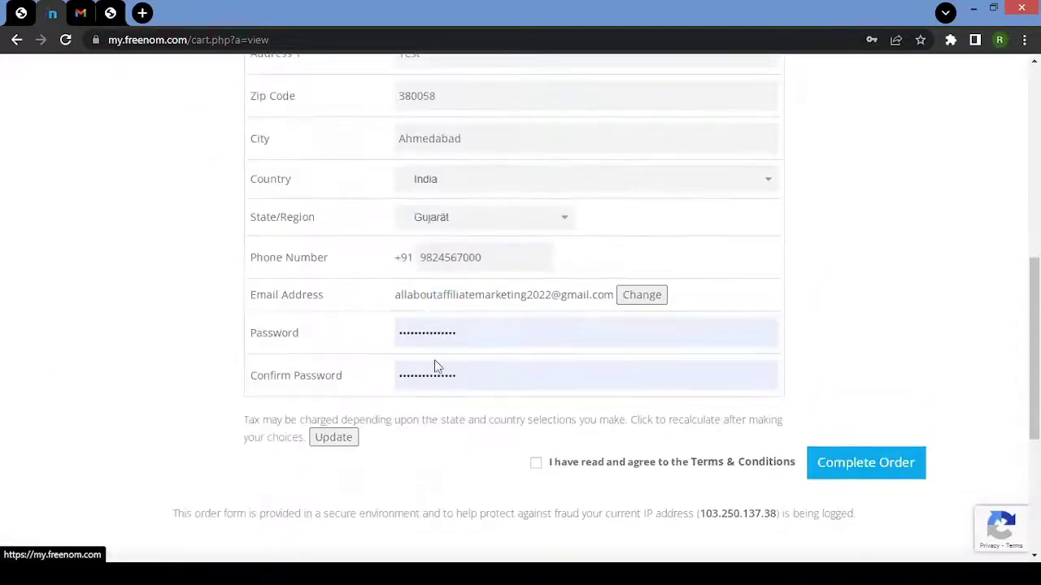
pyautogui.scroll(1, 496, 439)
pyautogui.scroll(-1, 504, 480)
pyautogui.click(536, 467)
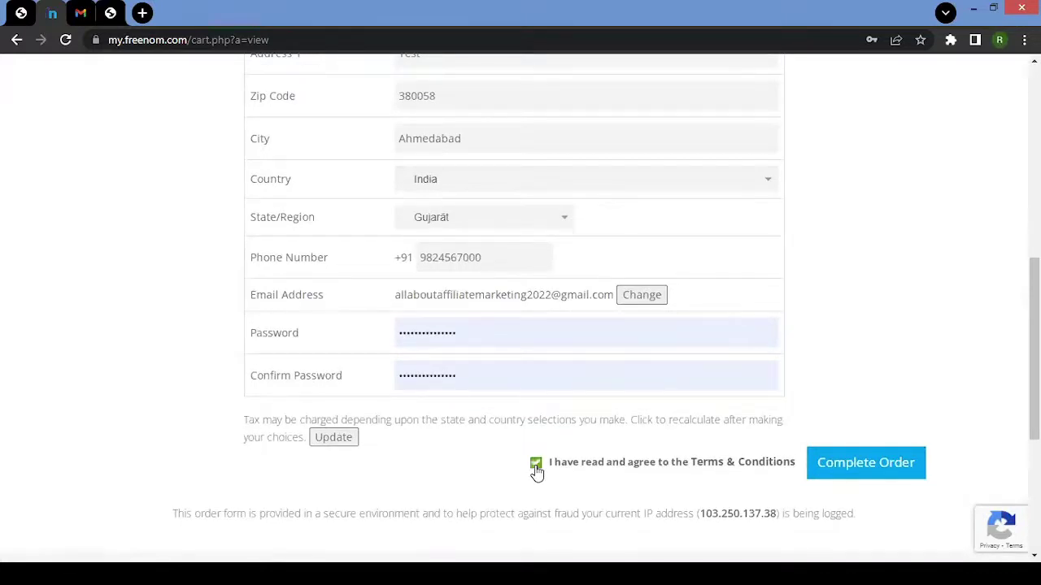
# Complete the order, select the order number on the confirmation, and go to the Client Area.
pyautogui.click(888, 475)
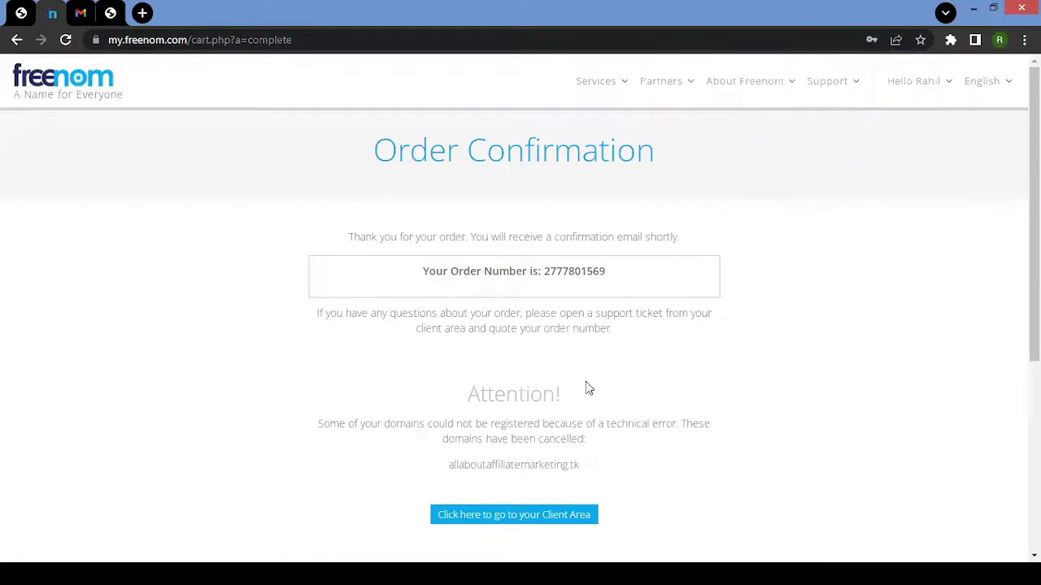
pyautogui.moveTo(427, 271); pyautogui.dragTo(623, 274)
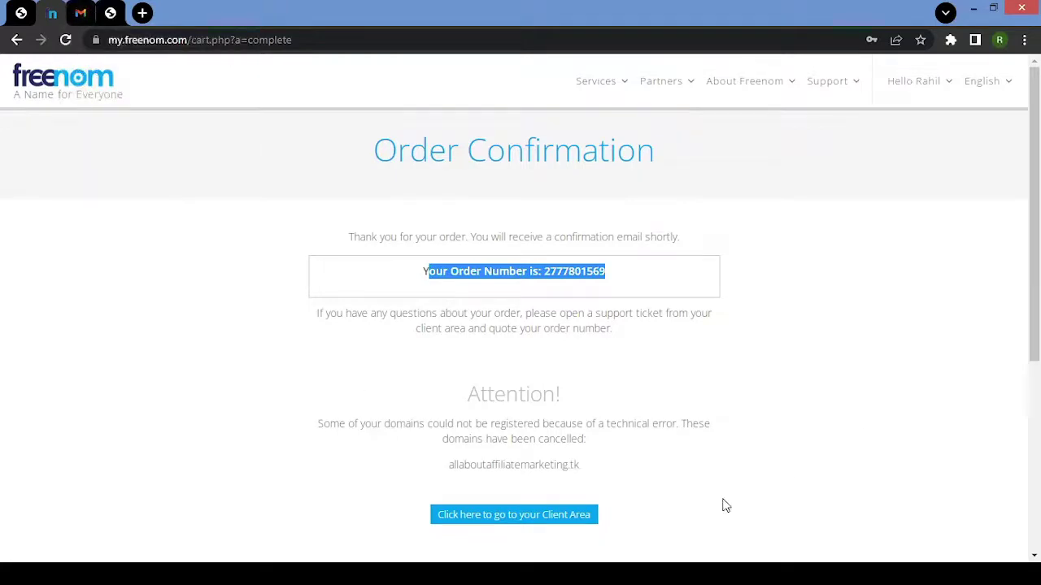
pyautogui.click(521, 518)
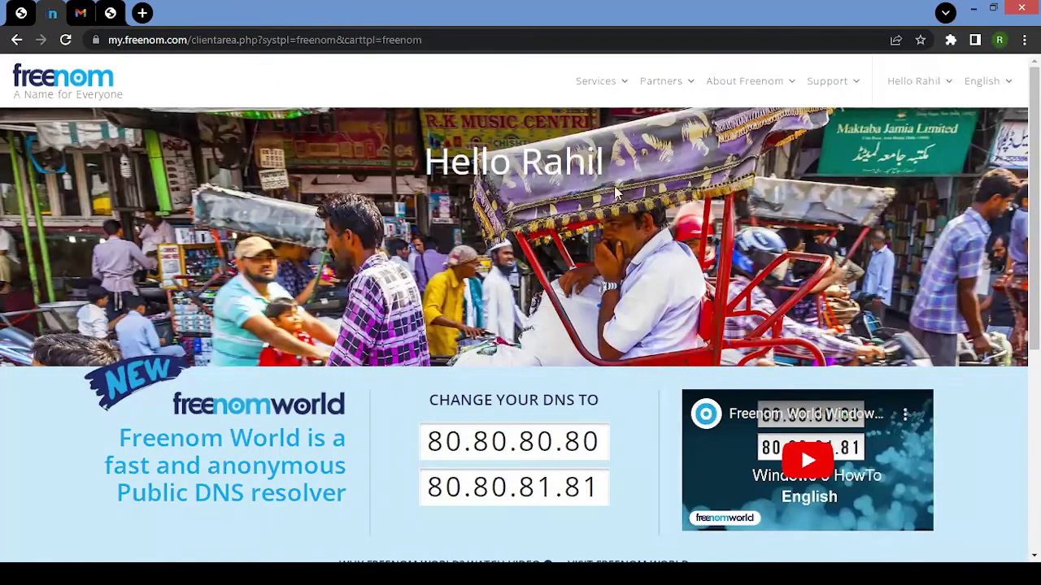
# Check My Domains under Services (0 records found), then go to Register a New Domain.
pyautogui.click(612, 88)
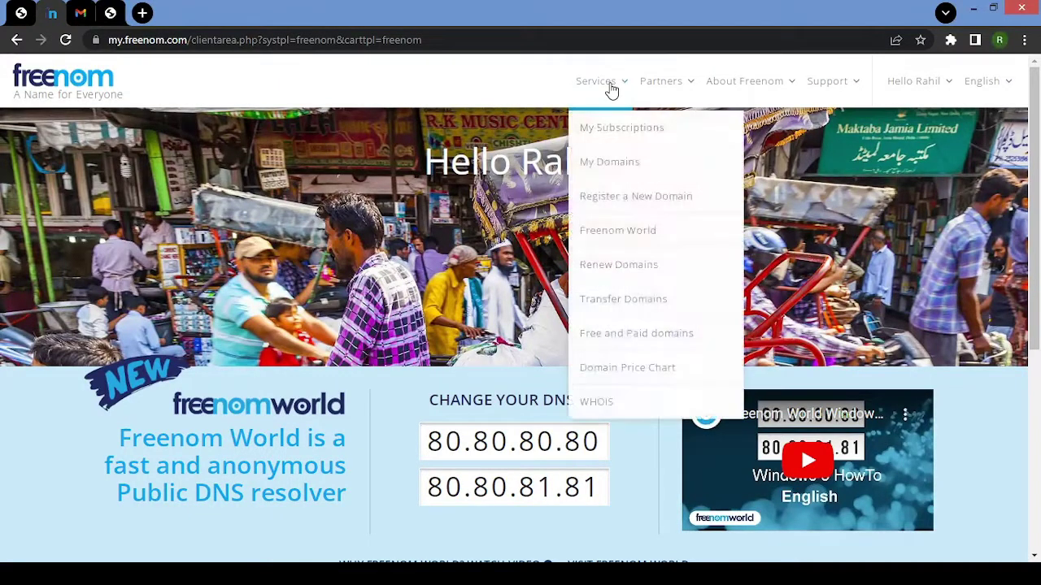
pyautogui.click(614, 164)
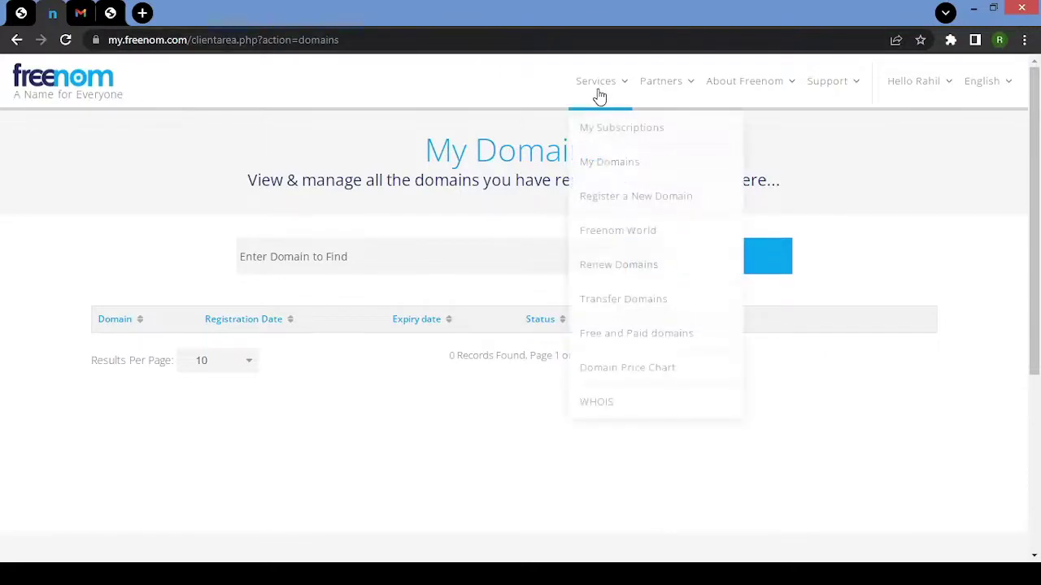
pyautogui.click(625, 202)
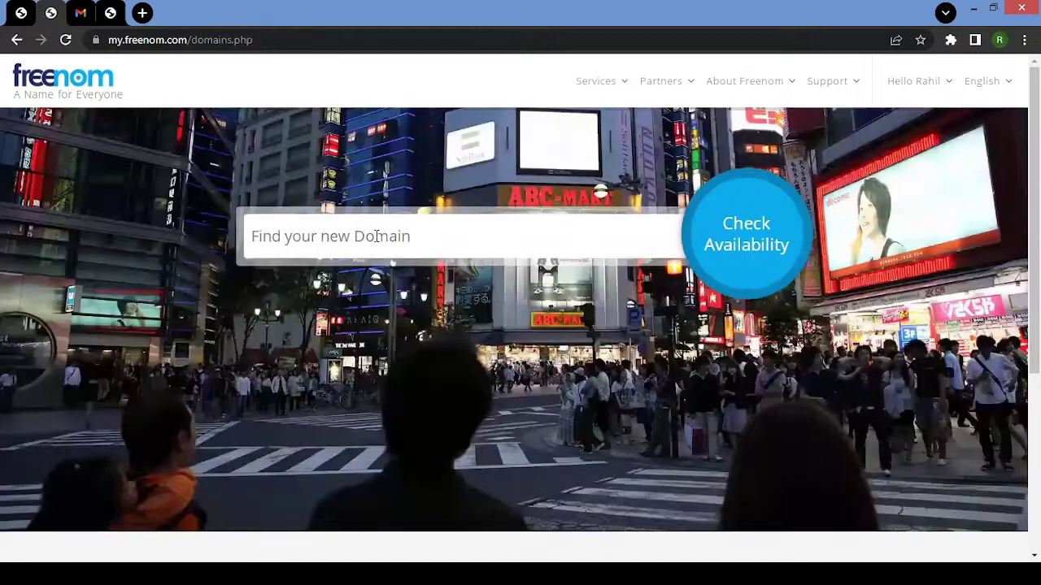
# Check availability of allaboutaffiliatemarketing.tk and choose the 12 Months @ FREE period.
pyautogui.click(366, 218)
pyautogui.press('Down')
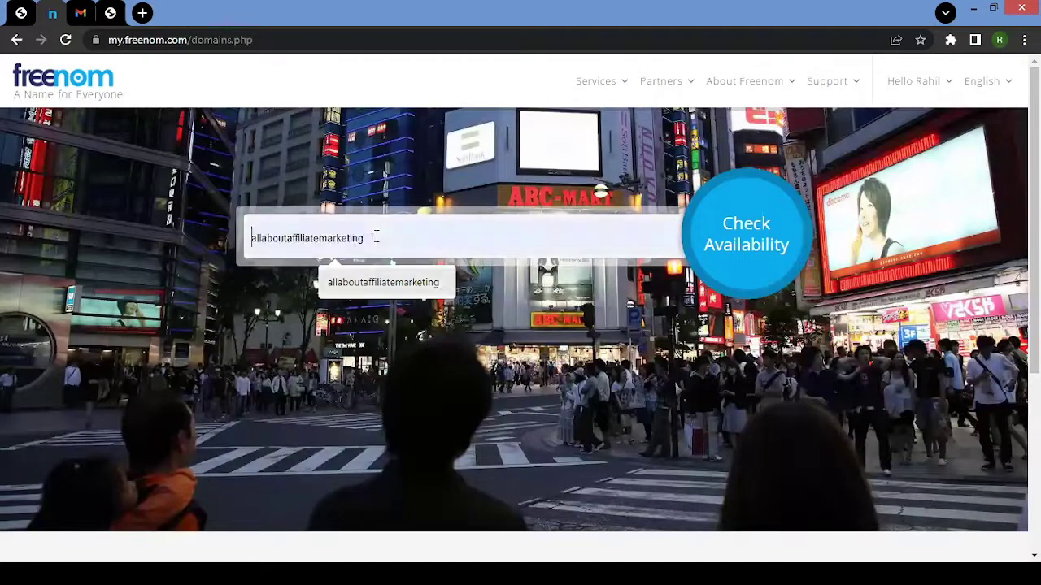
pyautogui.press('Return')
pyautogui.write('.')
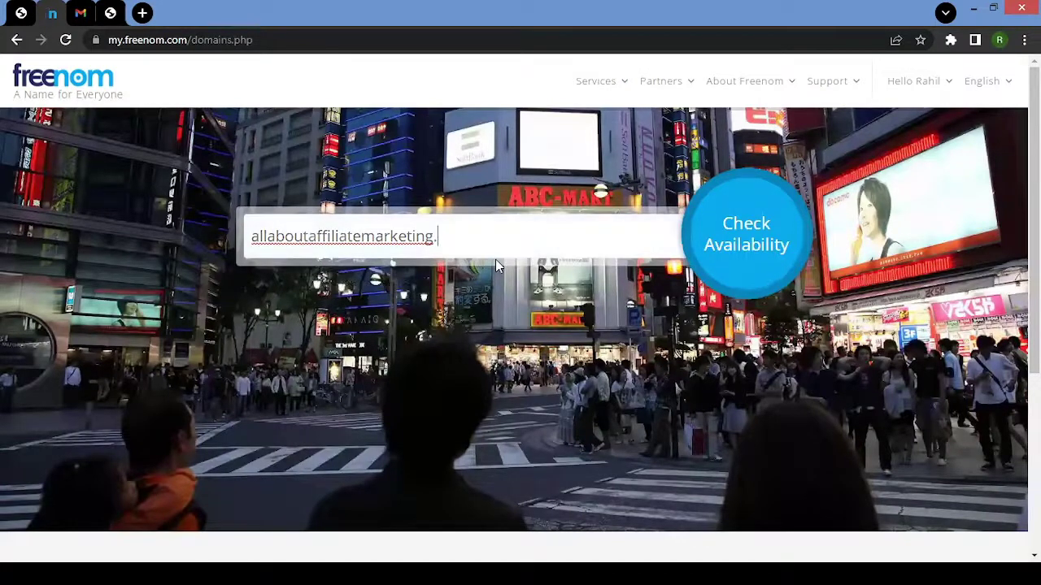
pyautogui.write('tk')
pyautogui.moveTo(717, 221); pyautogui.dragTo(757, 242)
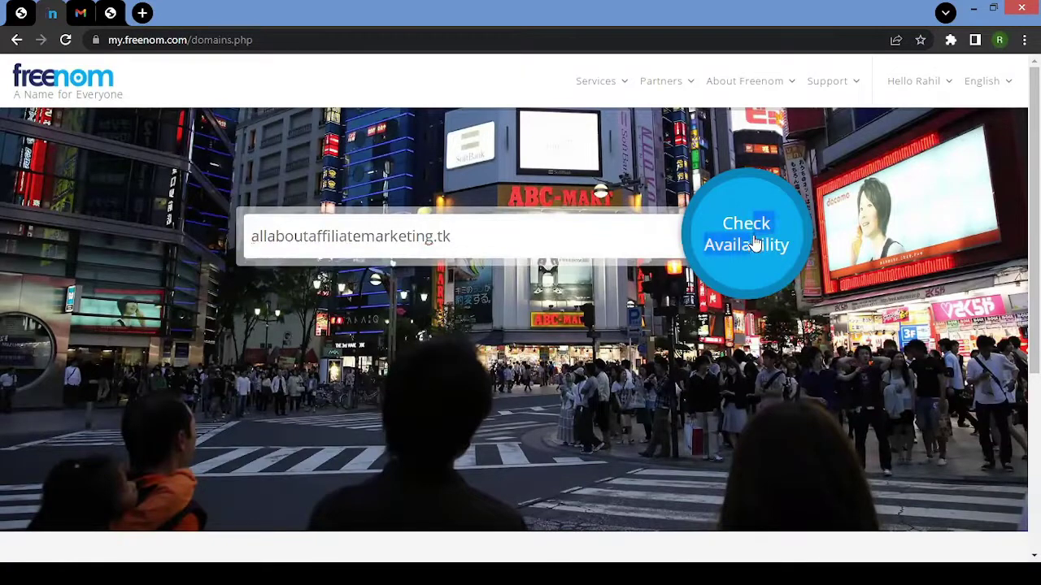
pyautogui.click(756, 253)
pyautogui.click(757, 253)
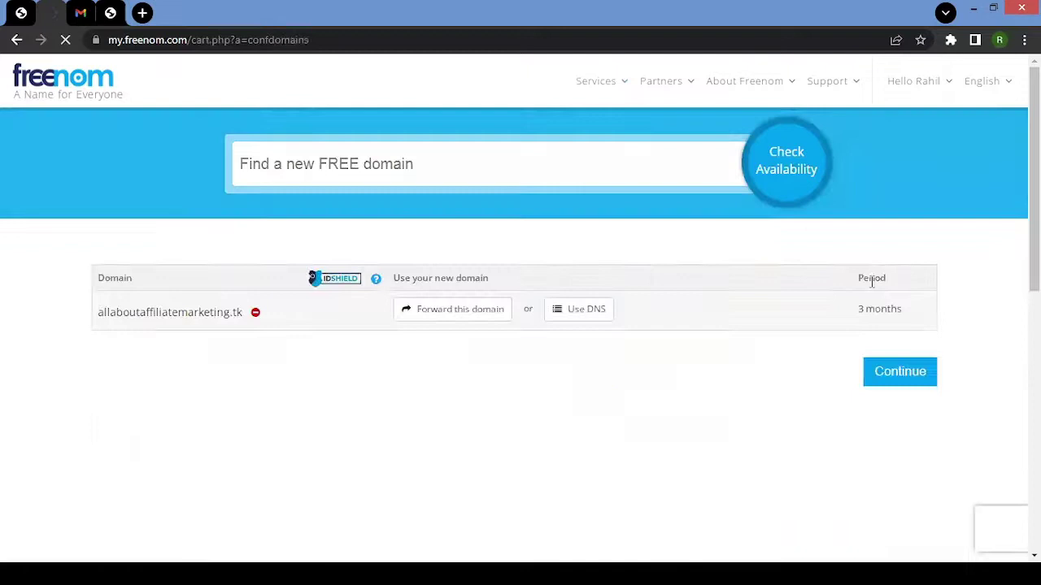
pyautogui.click(866, 317)
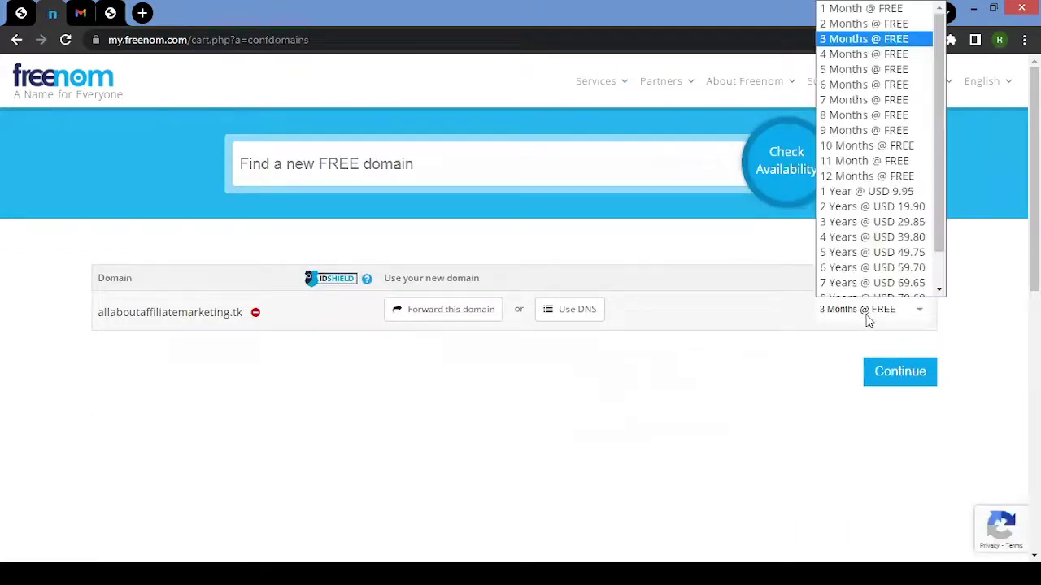
pyautogui.click(882, 168)
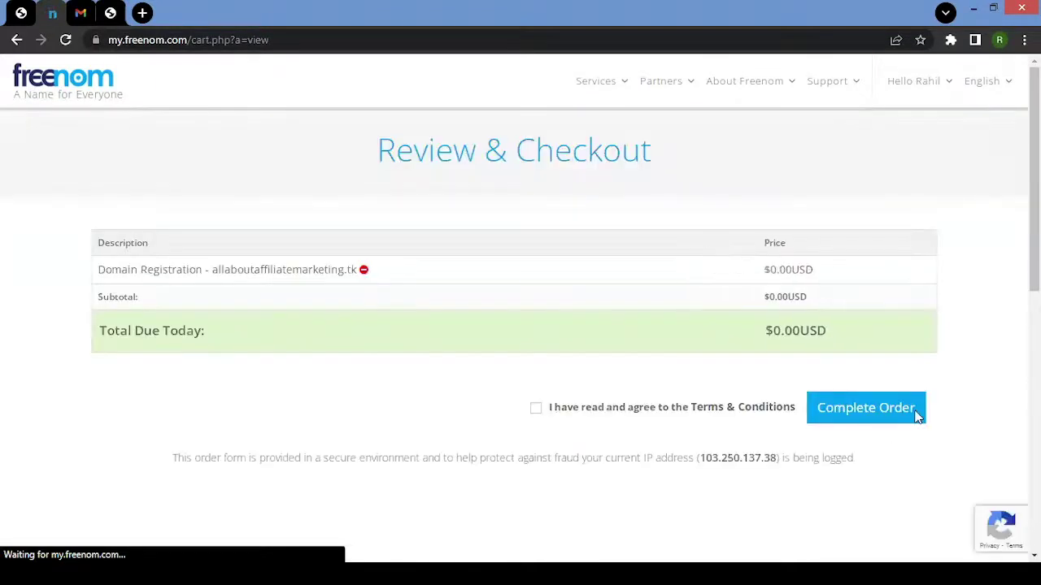
# Accept the Terms & Conditions, complete the $0.00 .tk order, and continue to the client area.
pyautogui.click(535, 408)
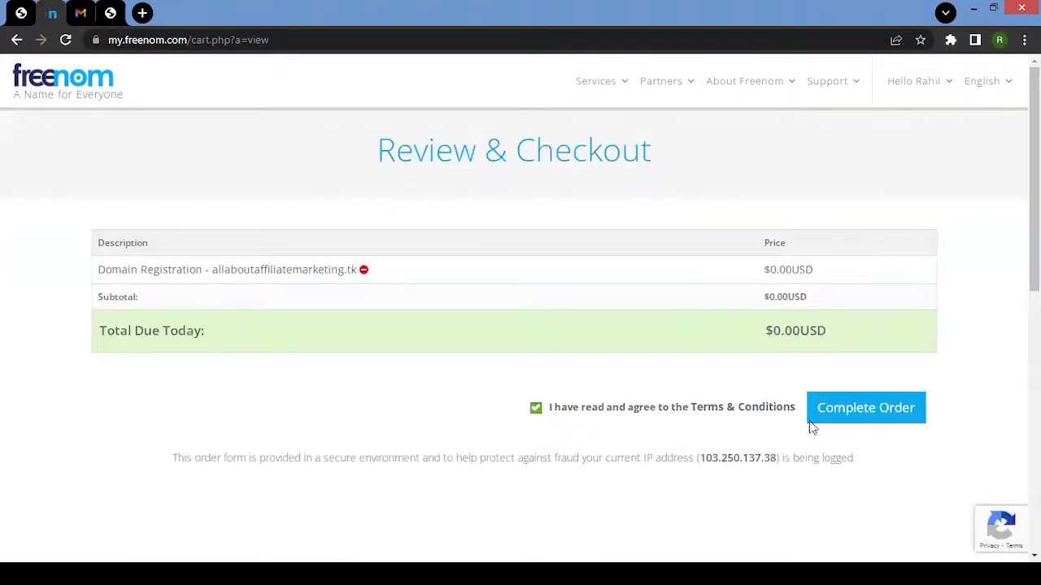
pyautogui.click(854, 417)
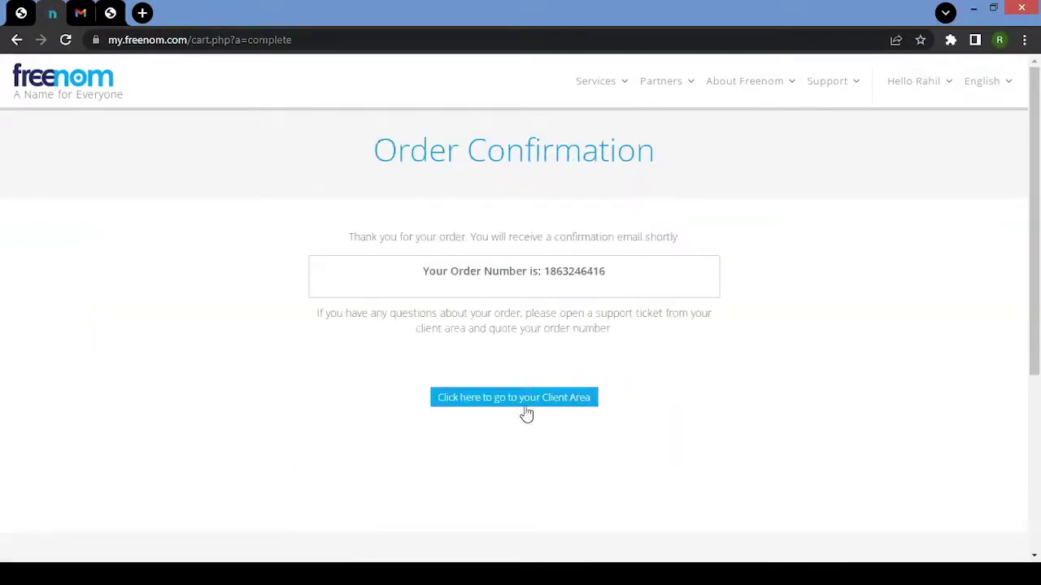
pyautogui.click(511, 404)
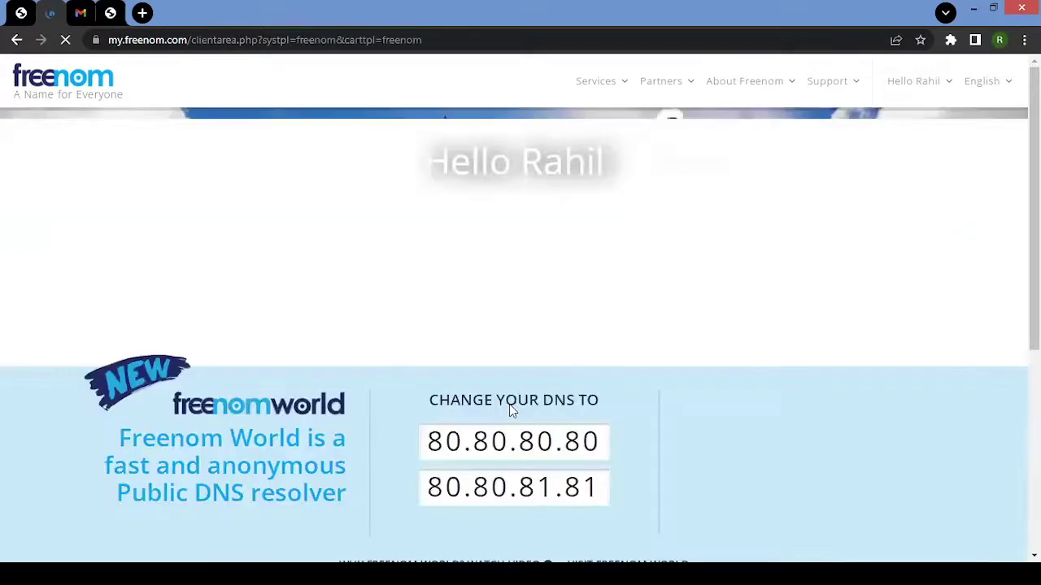
pyautogui.moveTo(600, 81)
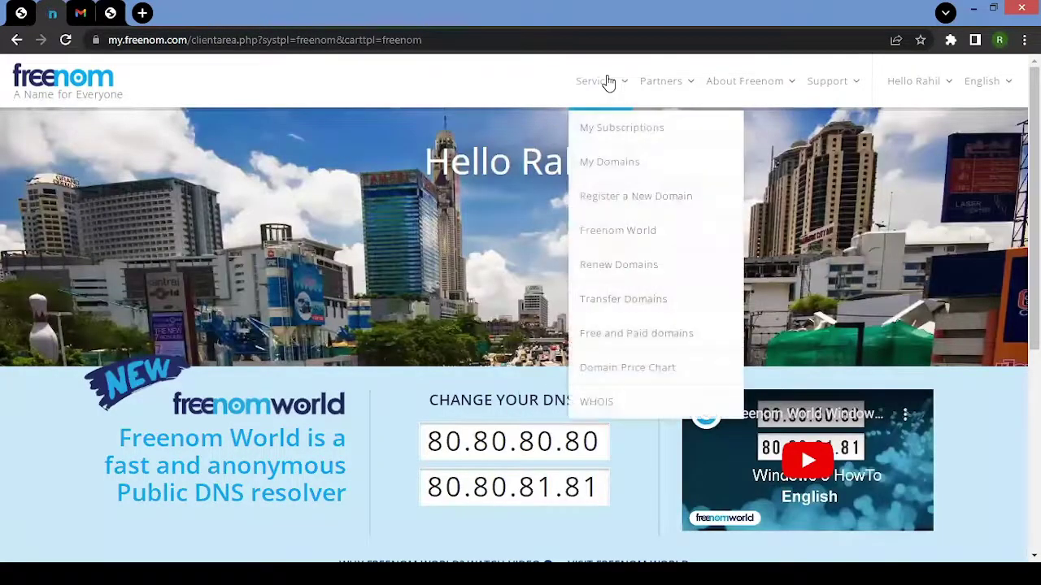
# In My Domains, manage the Active allaboutaffiliatemarketing.tk and expand its Management Tools list.
pyautogui.click(610, 162)
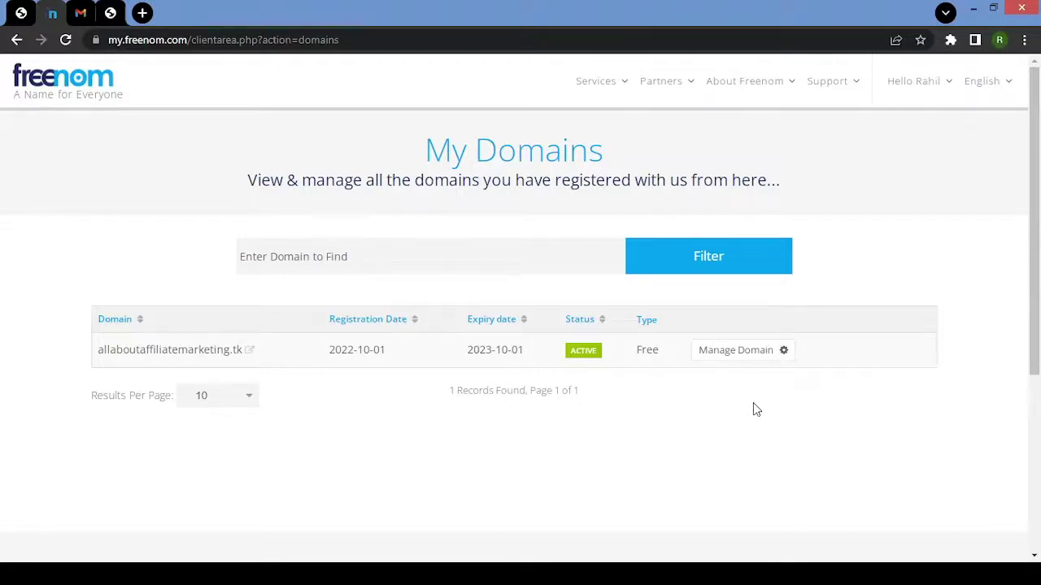
pyautogui.click(724, 359)
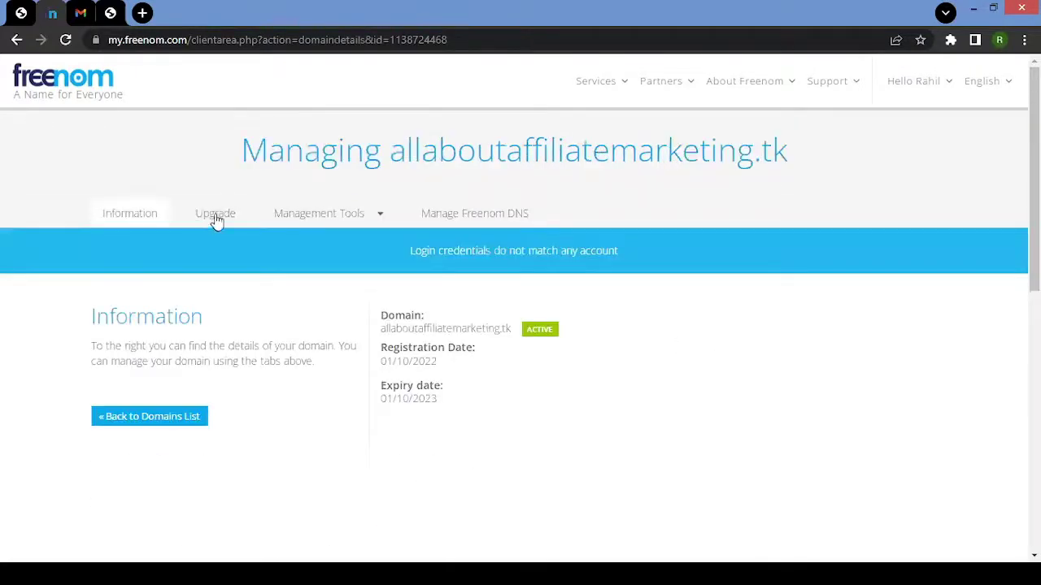
pyautogui.click(293, 214)
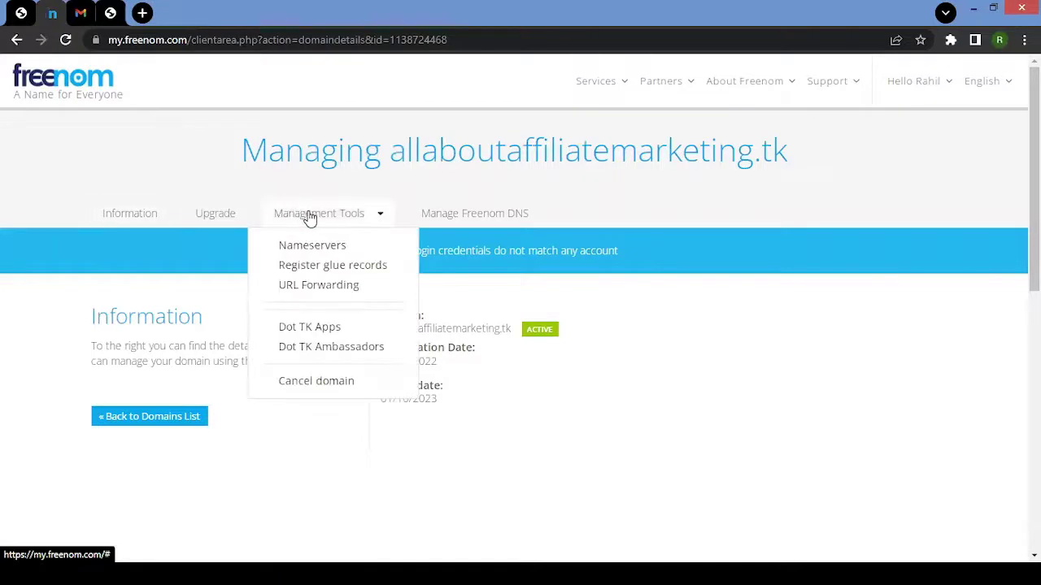
# View the empty Manage Freenom DNS page for allaboutaffiliatemarketing.tk, then return to the client area.
pyautogui.click(462, 212)
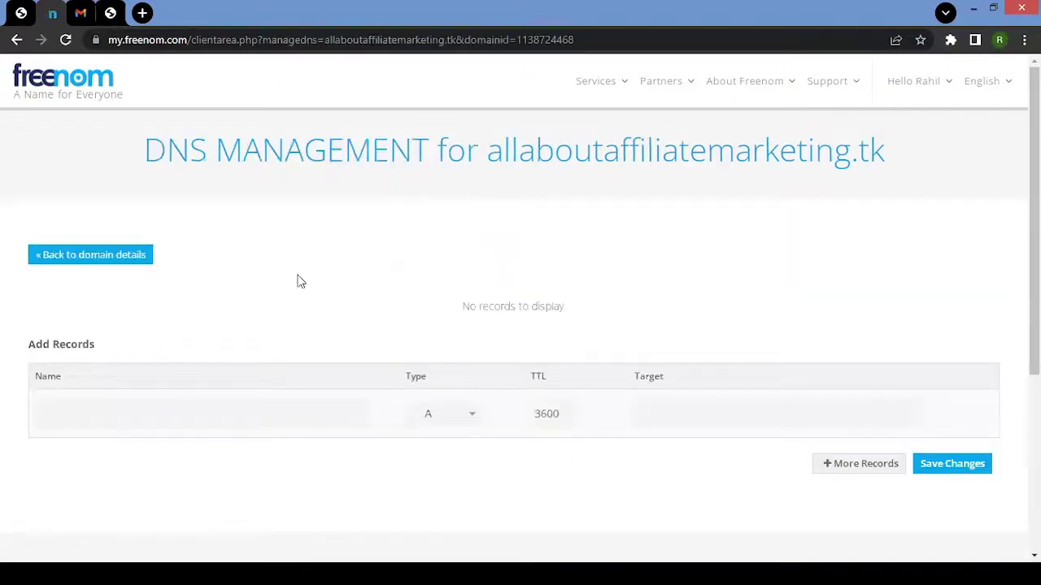
pyautogui.click(61, 92)
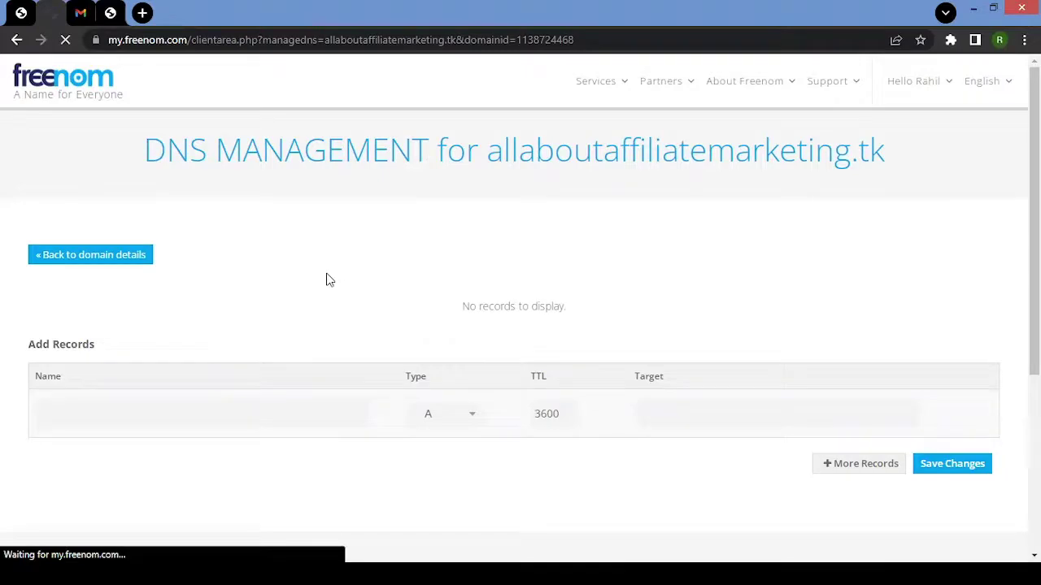